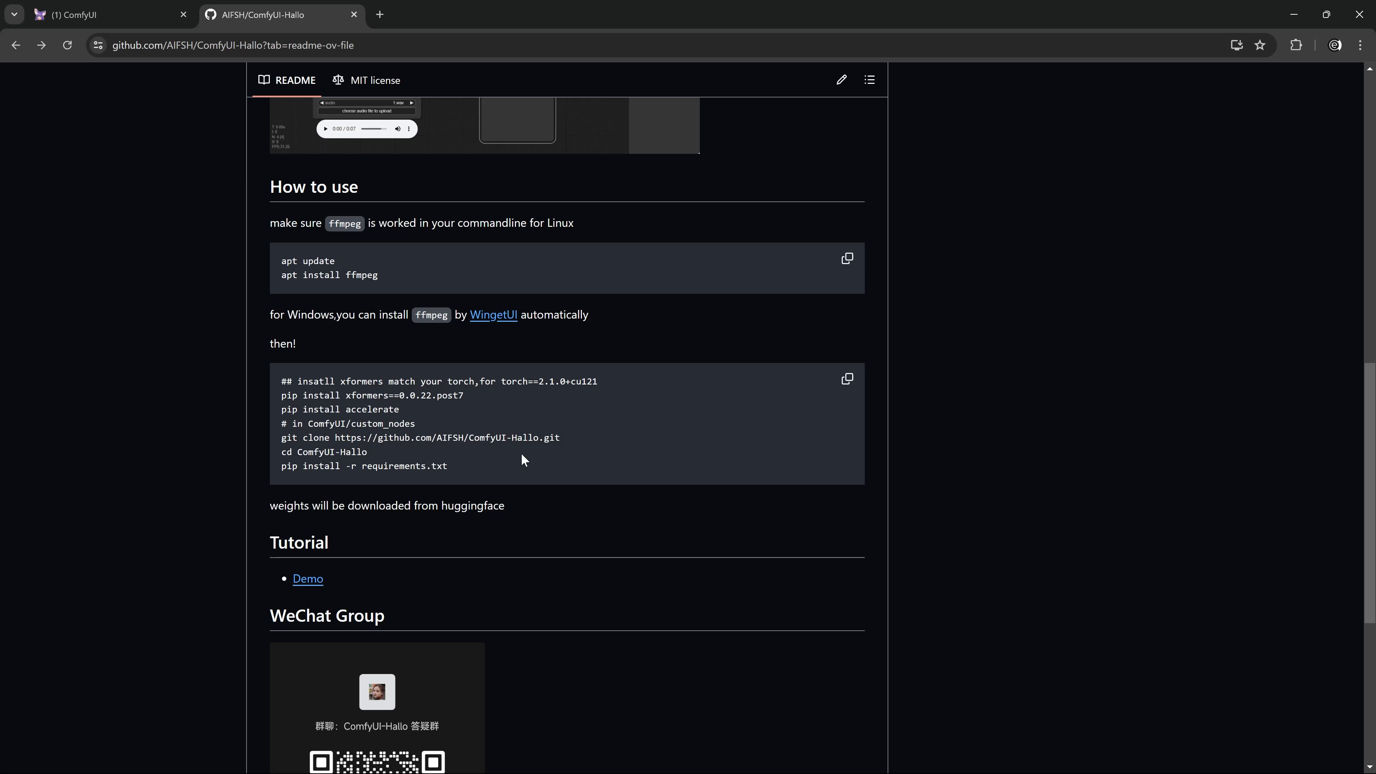
Review the ComfyUI-Hallo README's installation commands, including the git clone and pip install -r requirements.txt lines, and its example workflow.
mouse_move(564, 440)
mouse_down()
mouse_move(368, 456)
mouse_move(279, 439)
mouse_up()
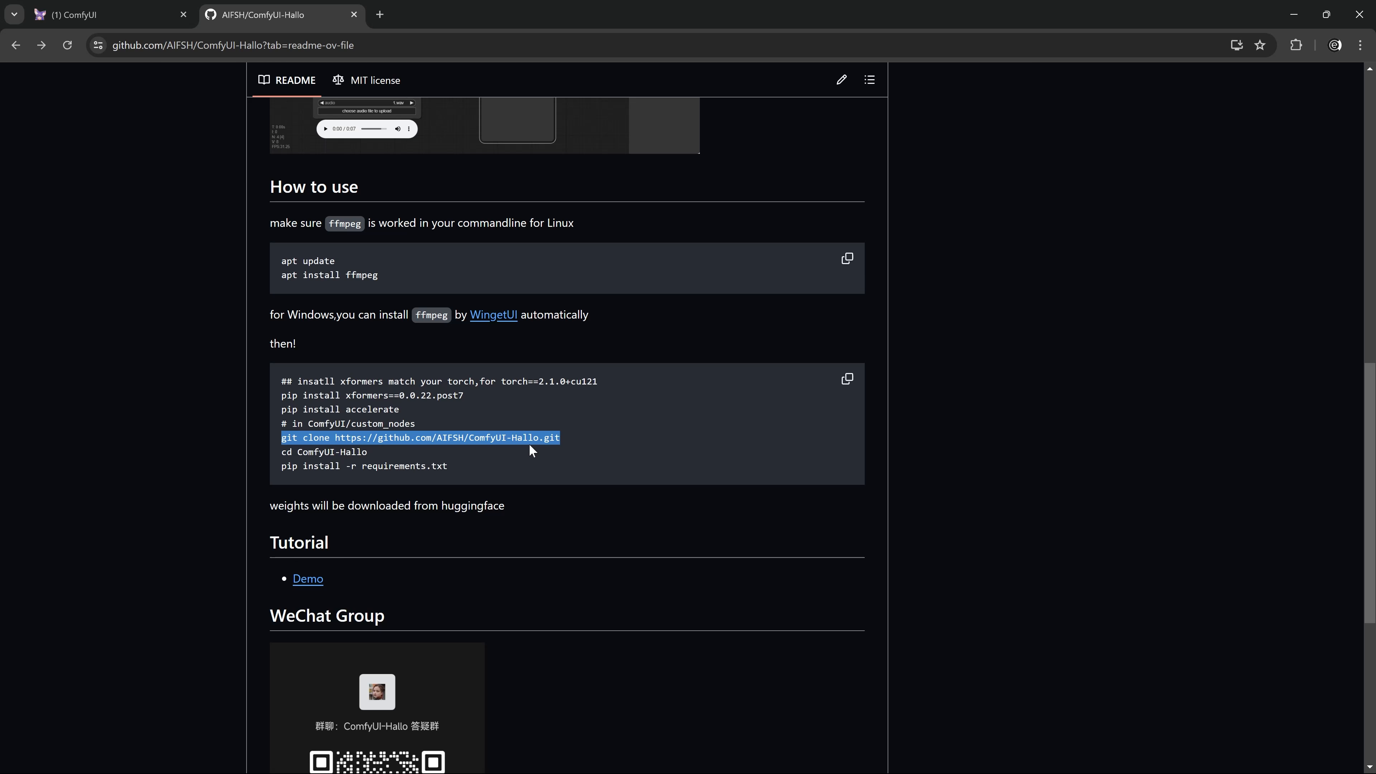
click(617, 453)
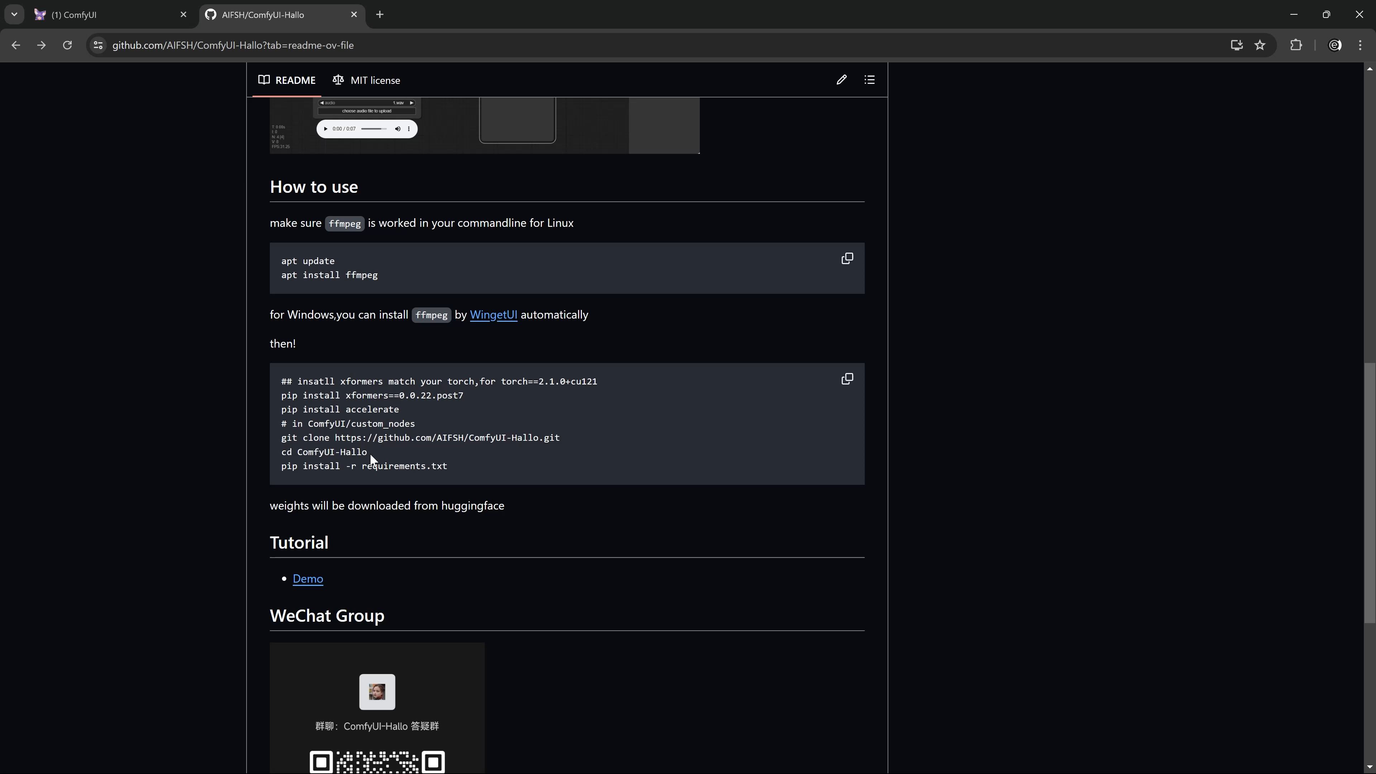
drag(450, 467, 328, 478)
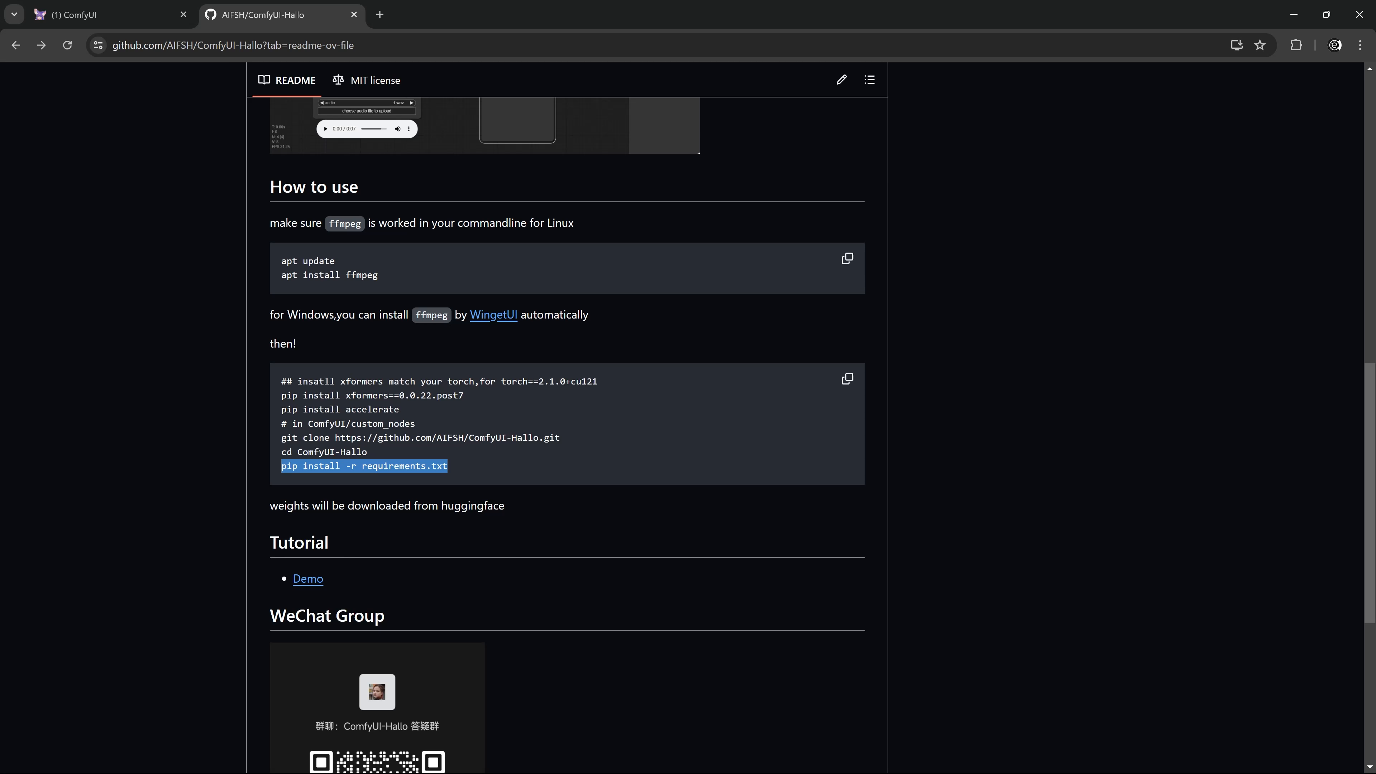
click(478, 469)
scroll(477, 469, up, 11)
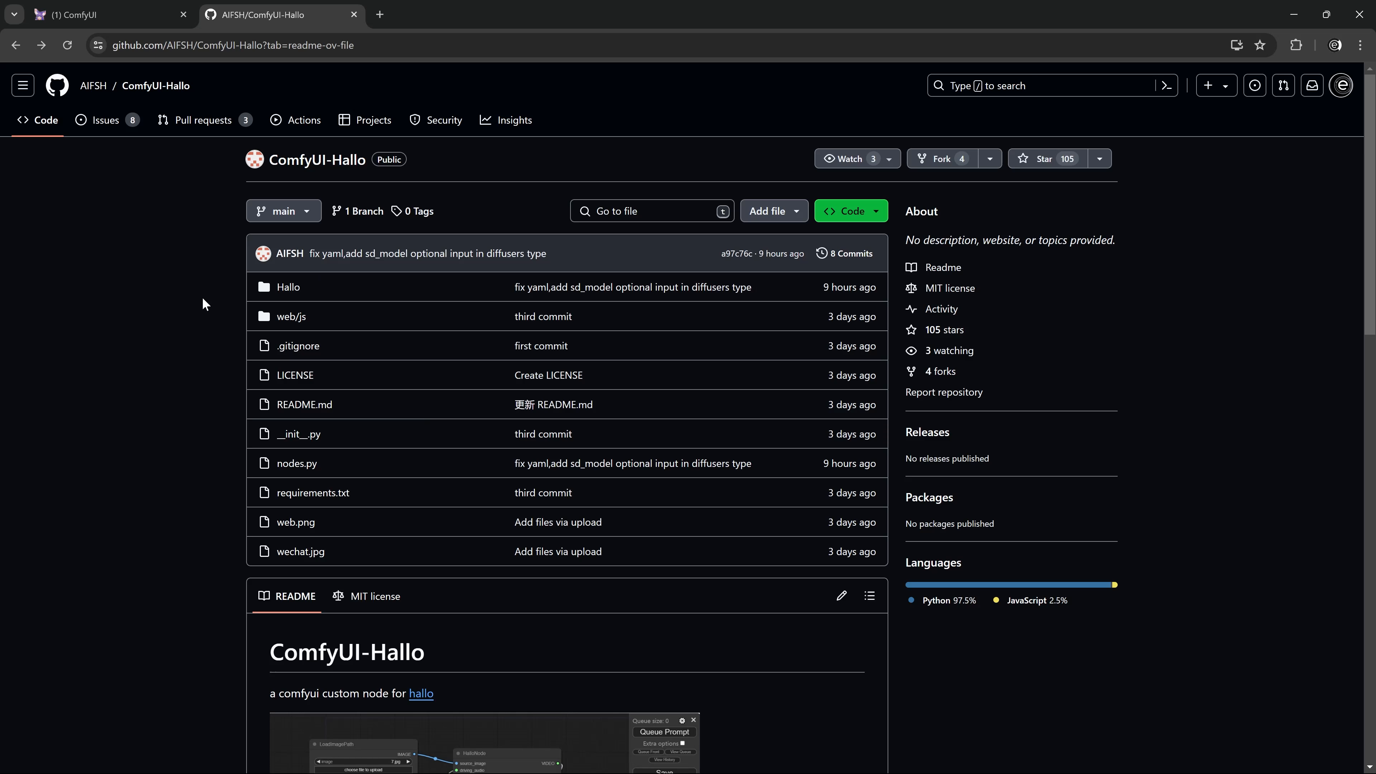
scroll(200, 296, down, 4)
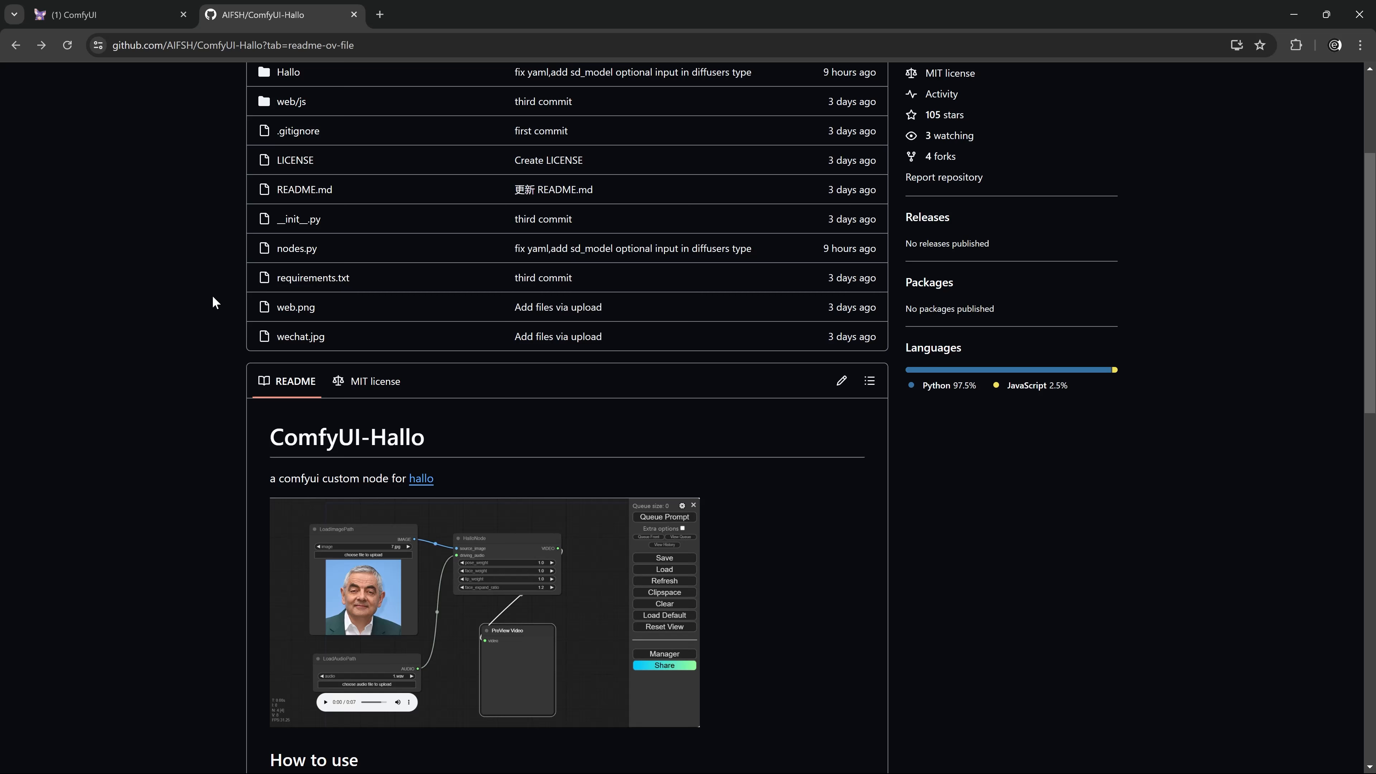
scroll(212, 296, down, 5)
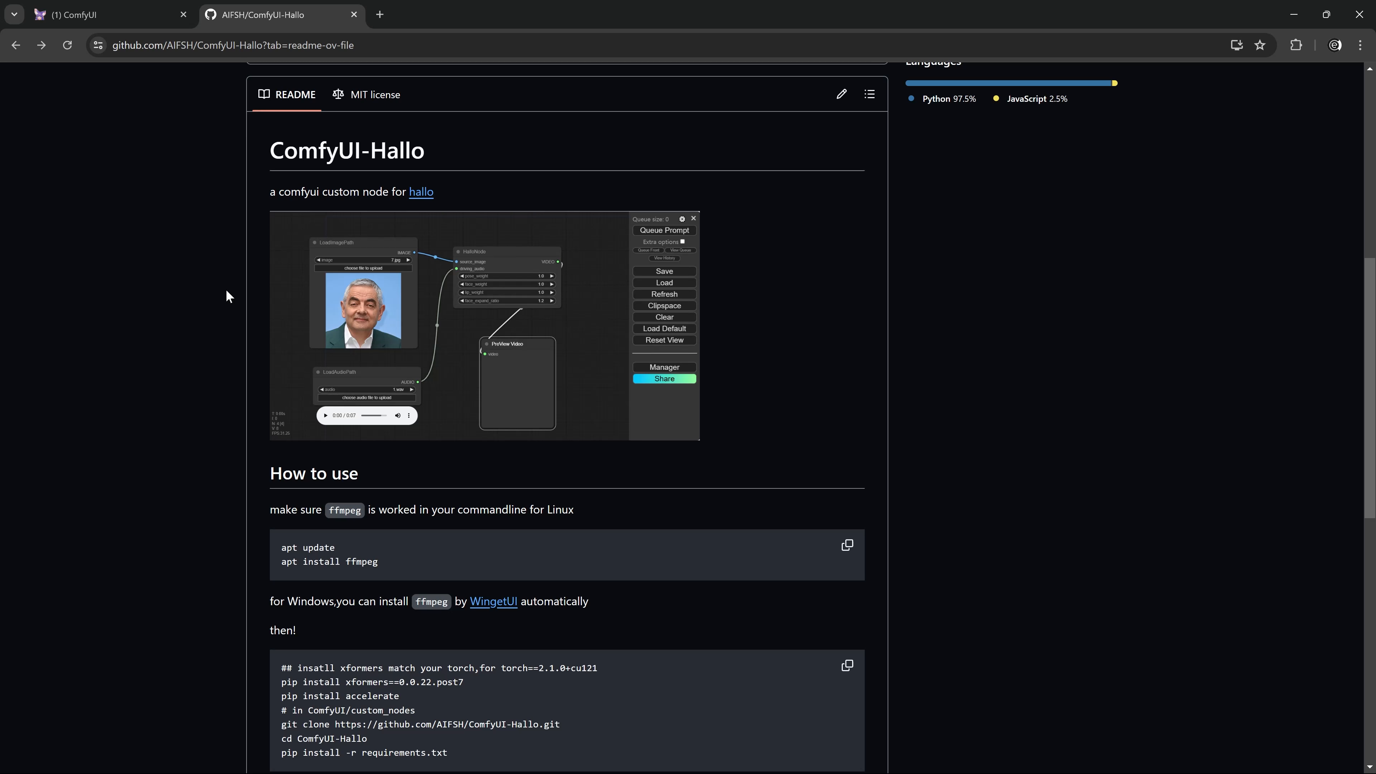
scroll(231, 283, down, 4)
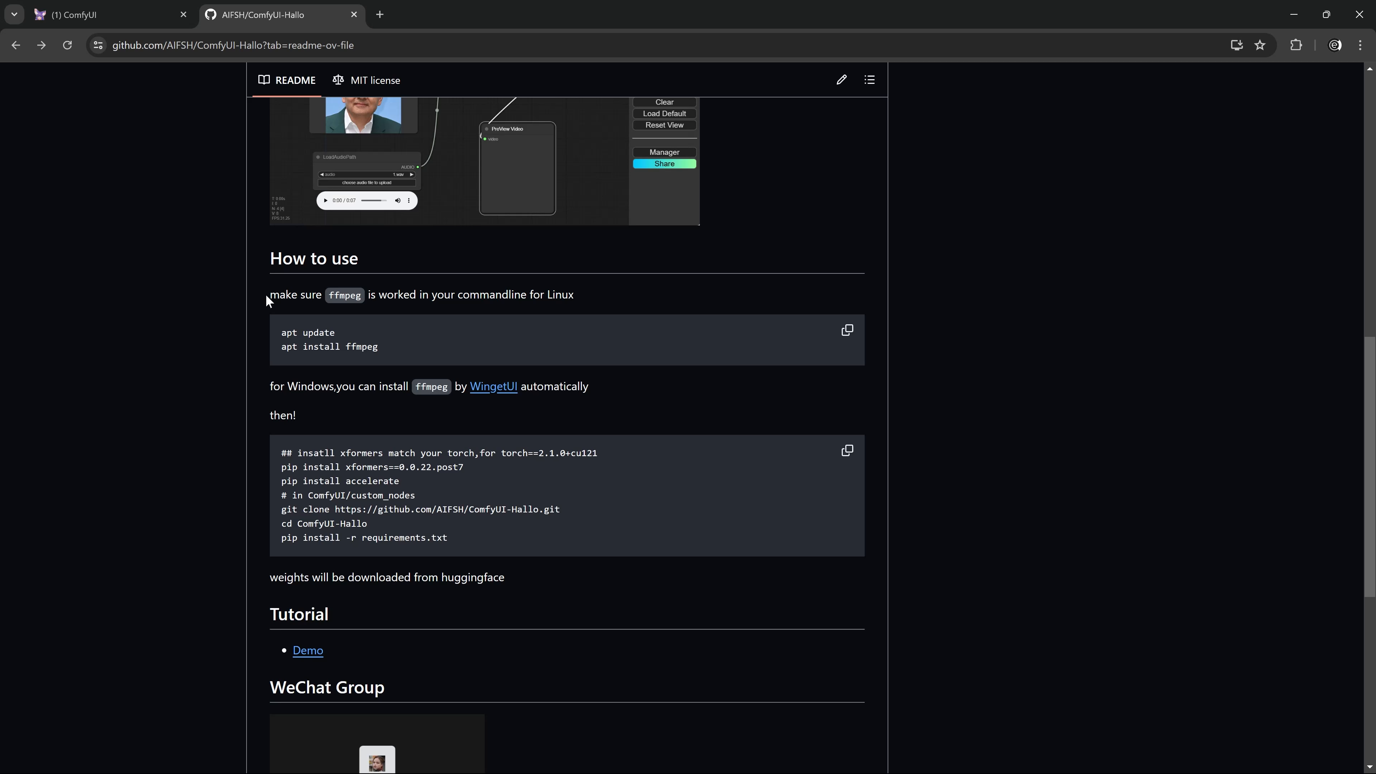
scroll(444, 497, down, 1)
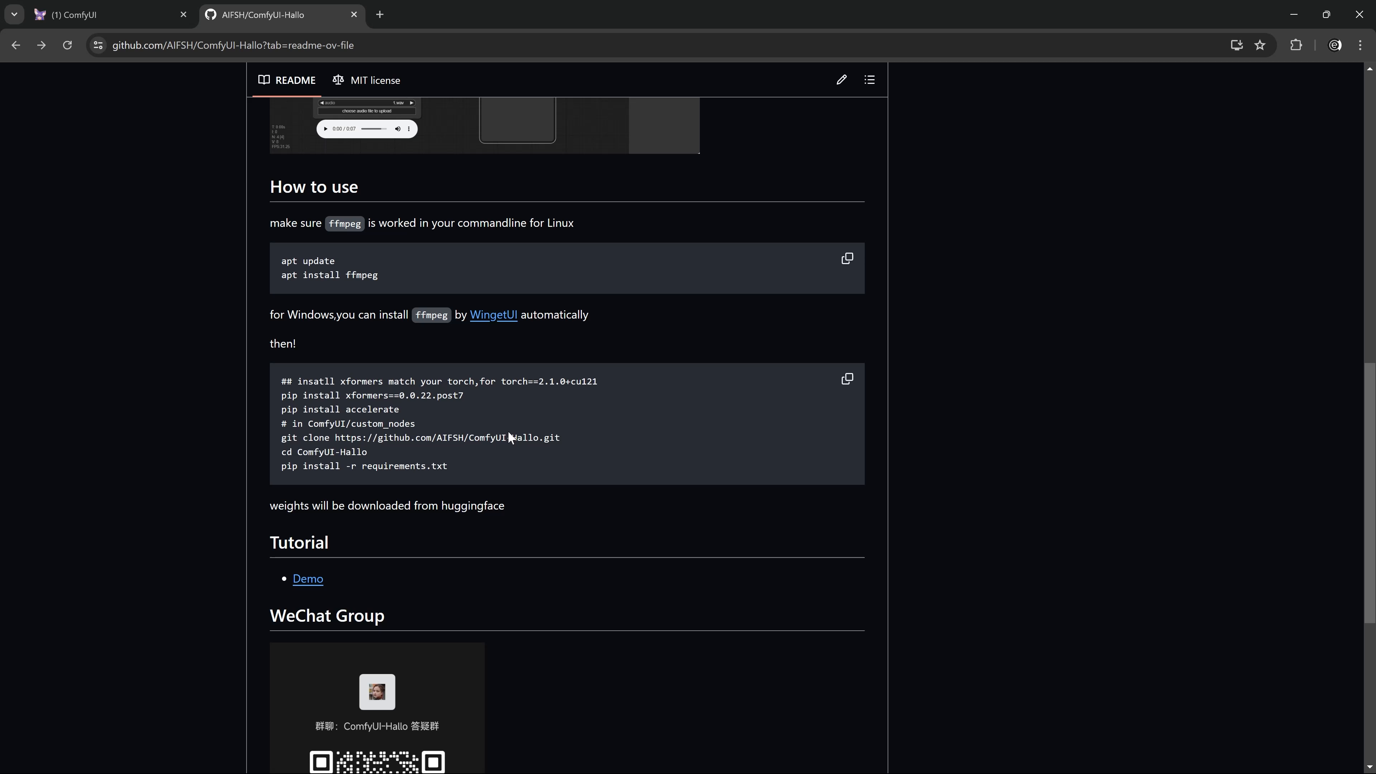
scroll(510, 437, down, 1)
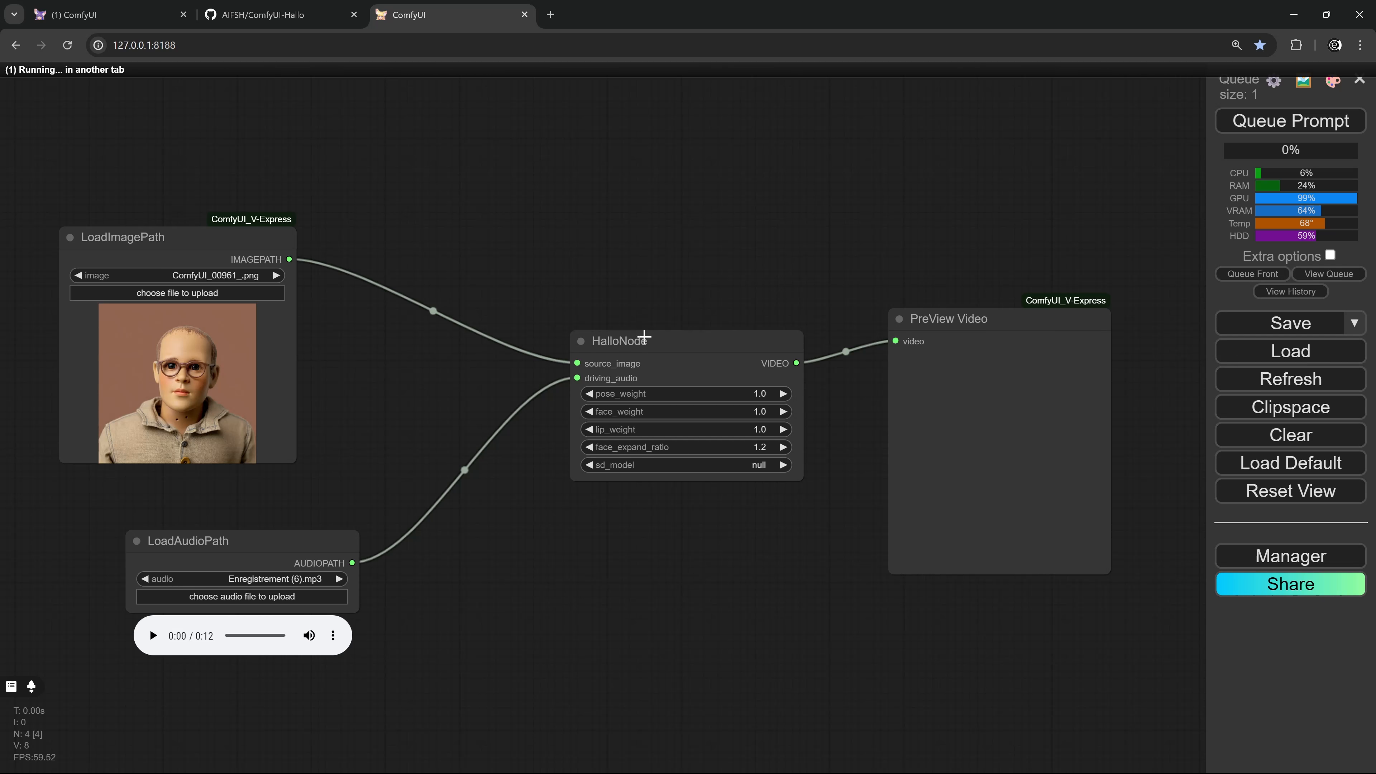
Add a second HalloNode above the existing one in the workflow.
double_click(572, 193)
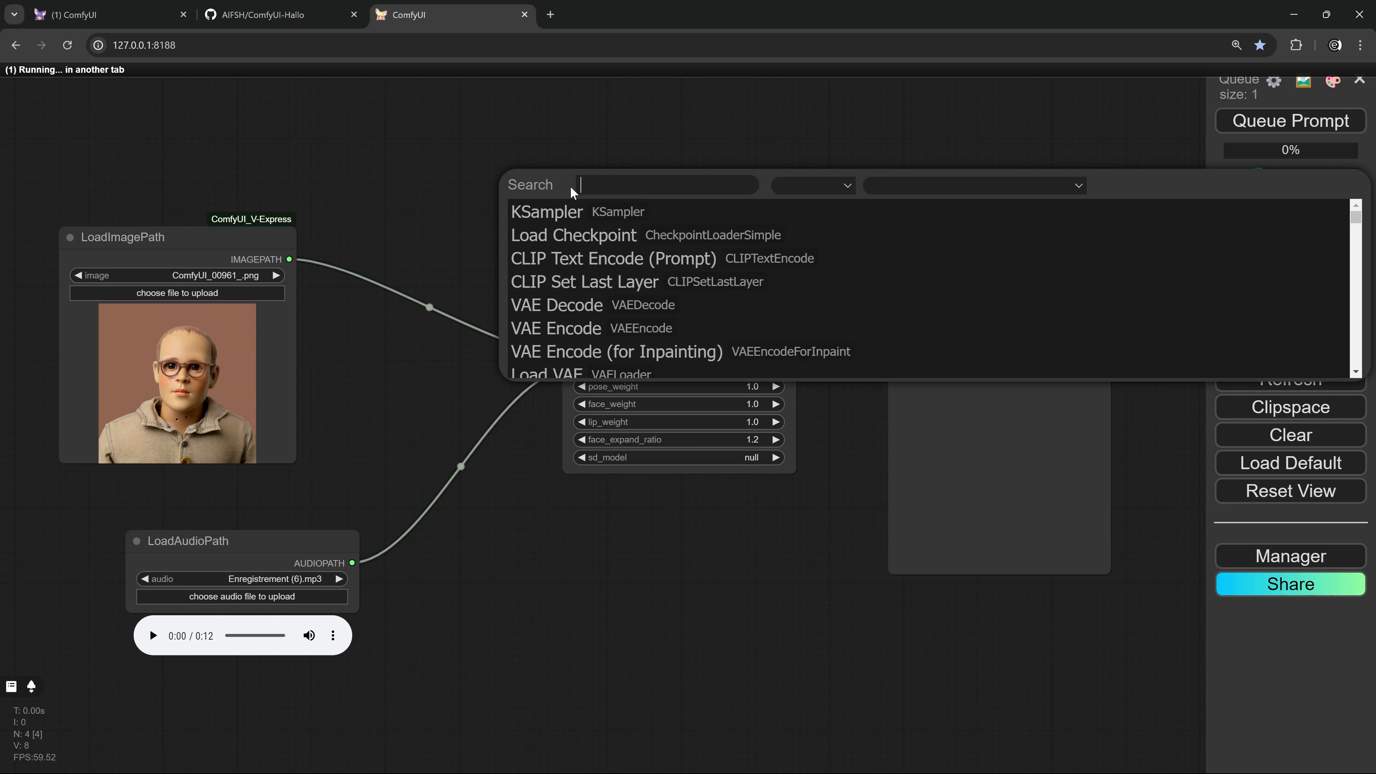
text(hall)
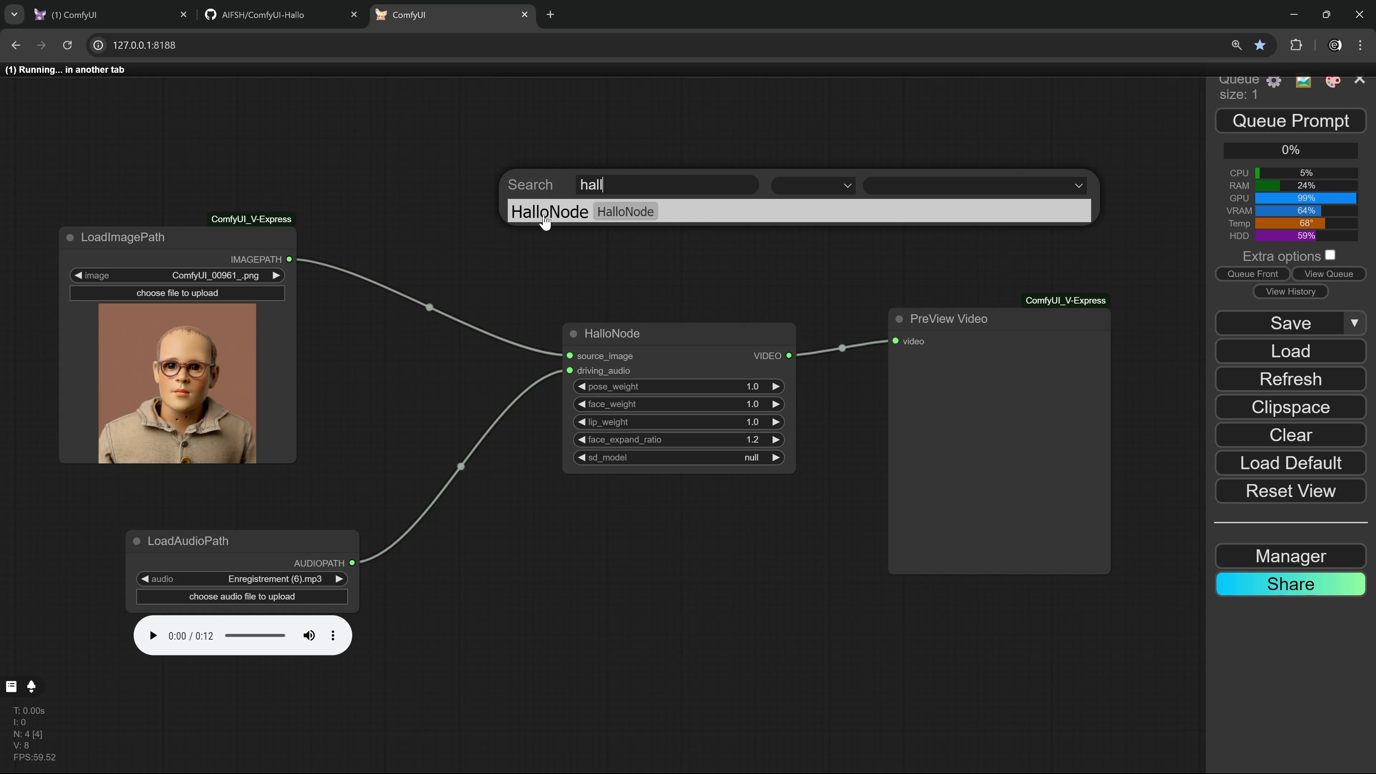
click(544, 217)
drag(624, 203, 628, 170)
drag(506, 231, 458, 437)
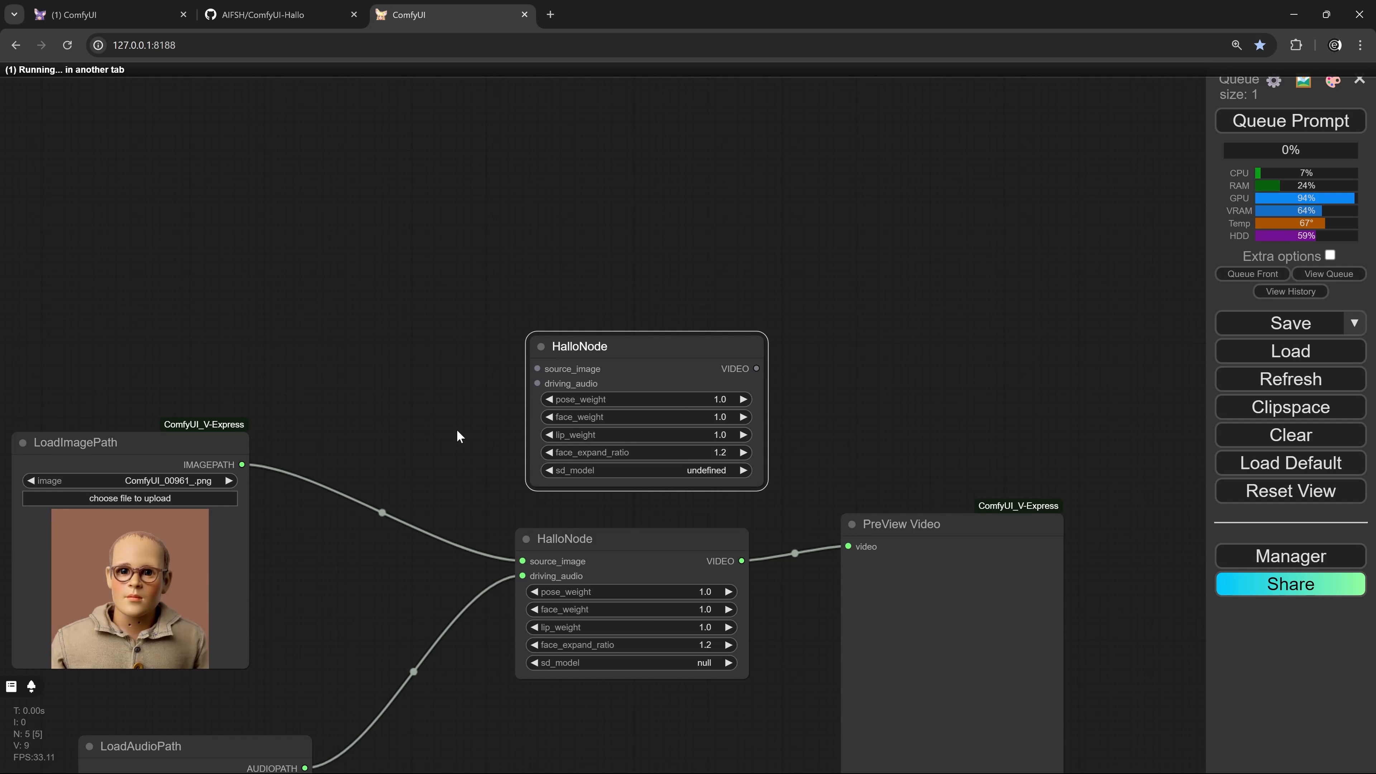
Add a LoadImagePath node for the new HalloNode's source_image input and a LoadAudioPath node for its driving_audio input.
drag(582, 386, 382, 238)
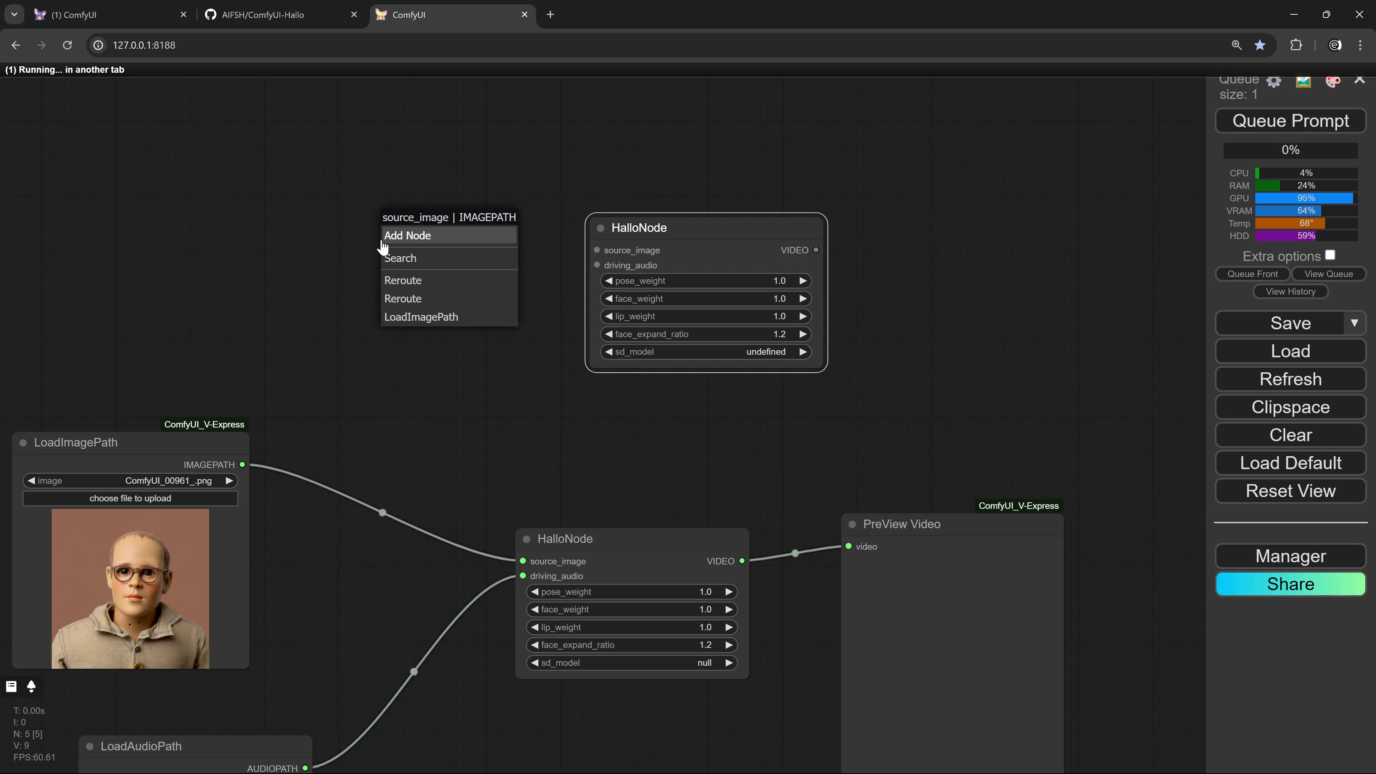
click(407, 317)
drag(487, 225, 313, 175)
drag(690, 240, 777, 203)
drag(331, 176, 352, 94)
drag(686, 227, 600, 419)
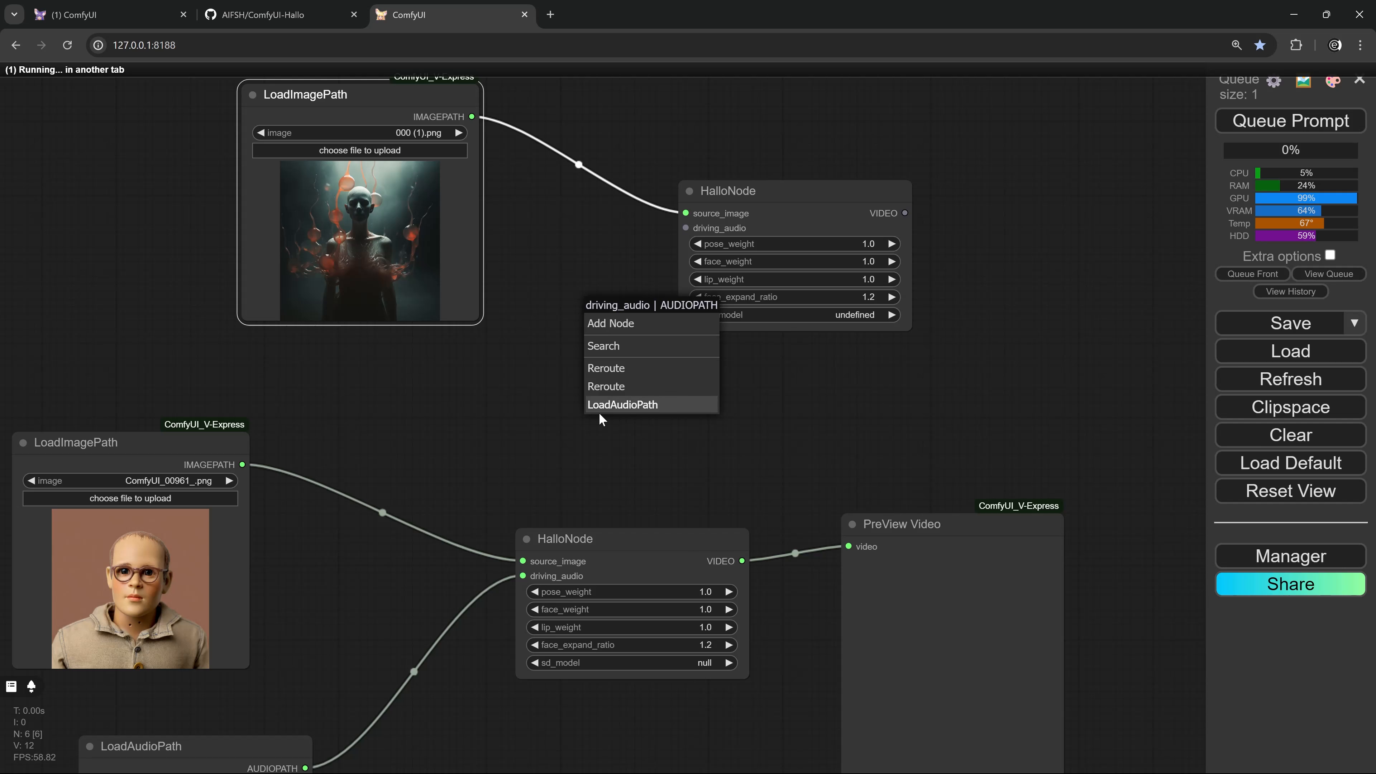
click(602, 405)
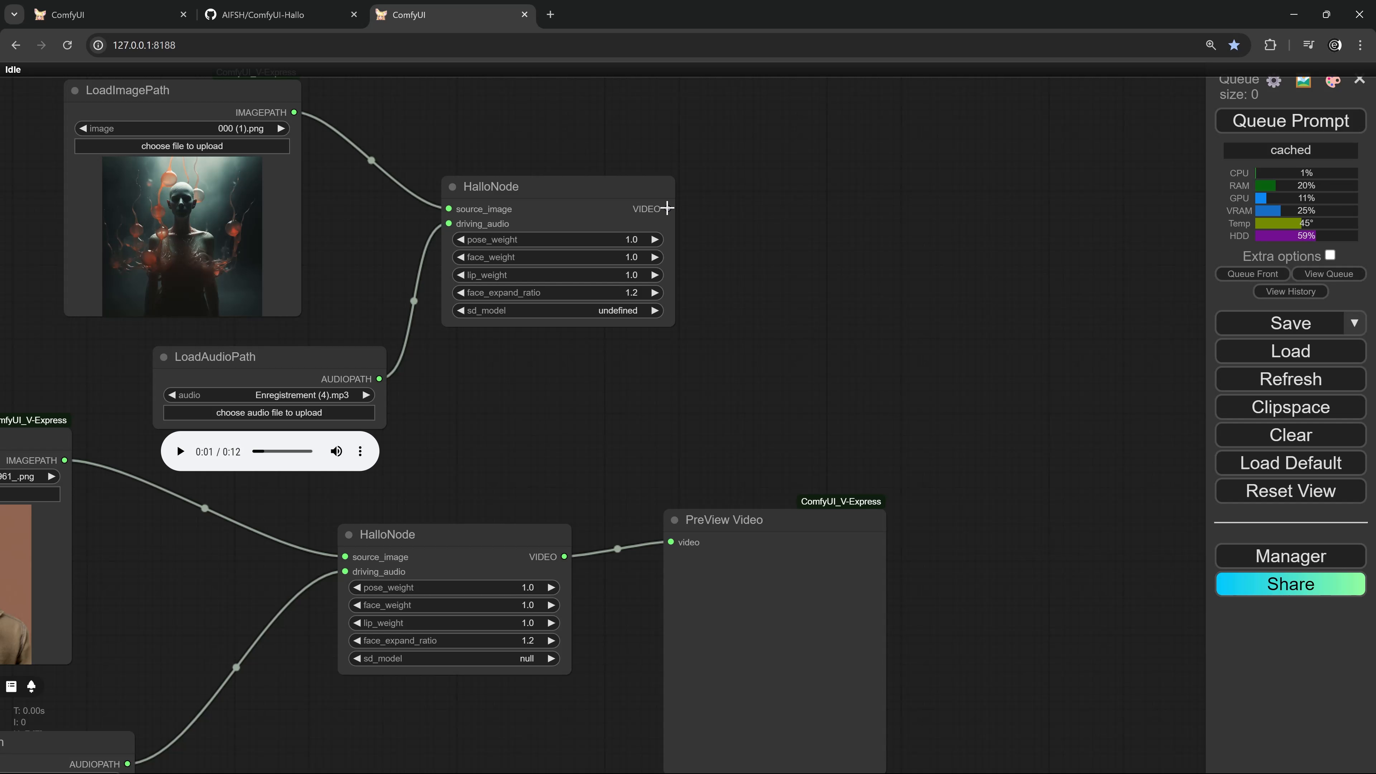
Add a PreView Video node connected to the new HalloNode's VIDEO output, and adjust both nodes' placement.
drag(667, 208, 739, 214)
click(756, 316)
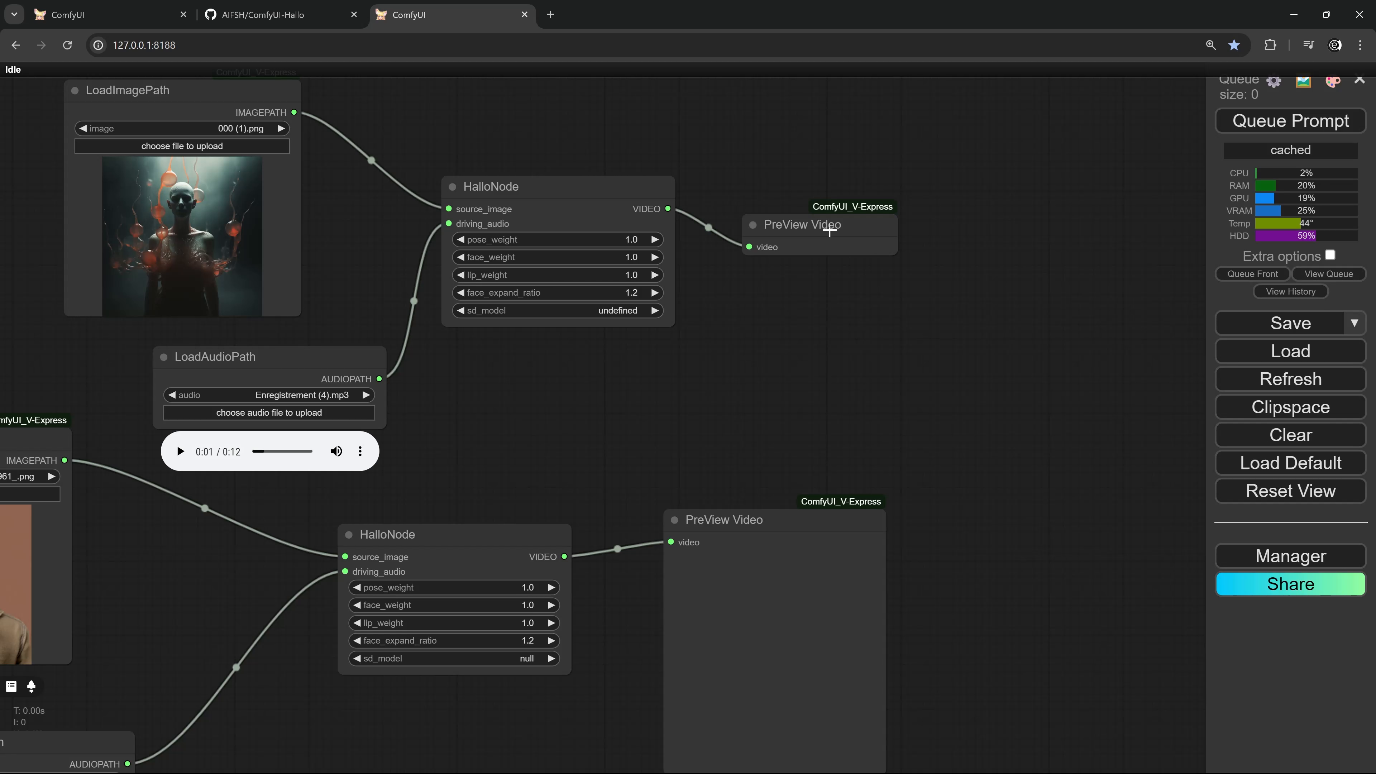
drag(829, 231, 854, 207)
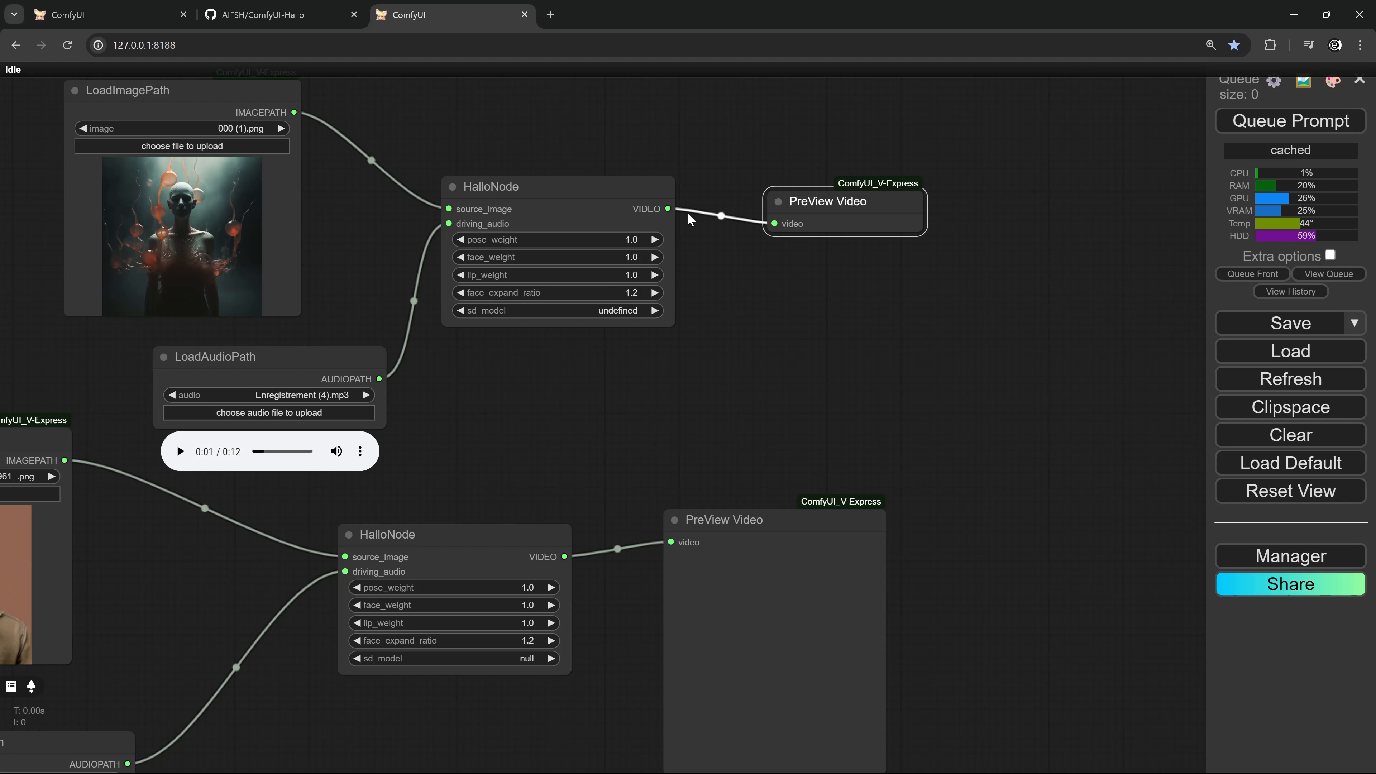
drag(547, 341, 620, 385)
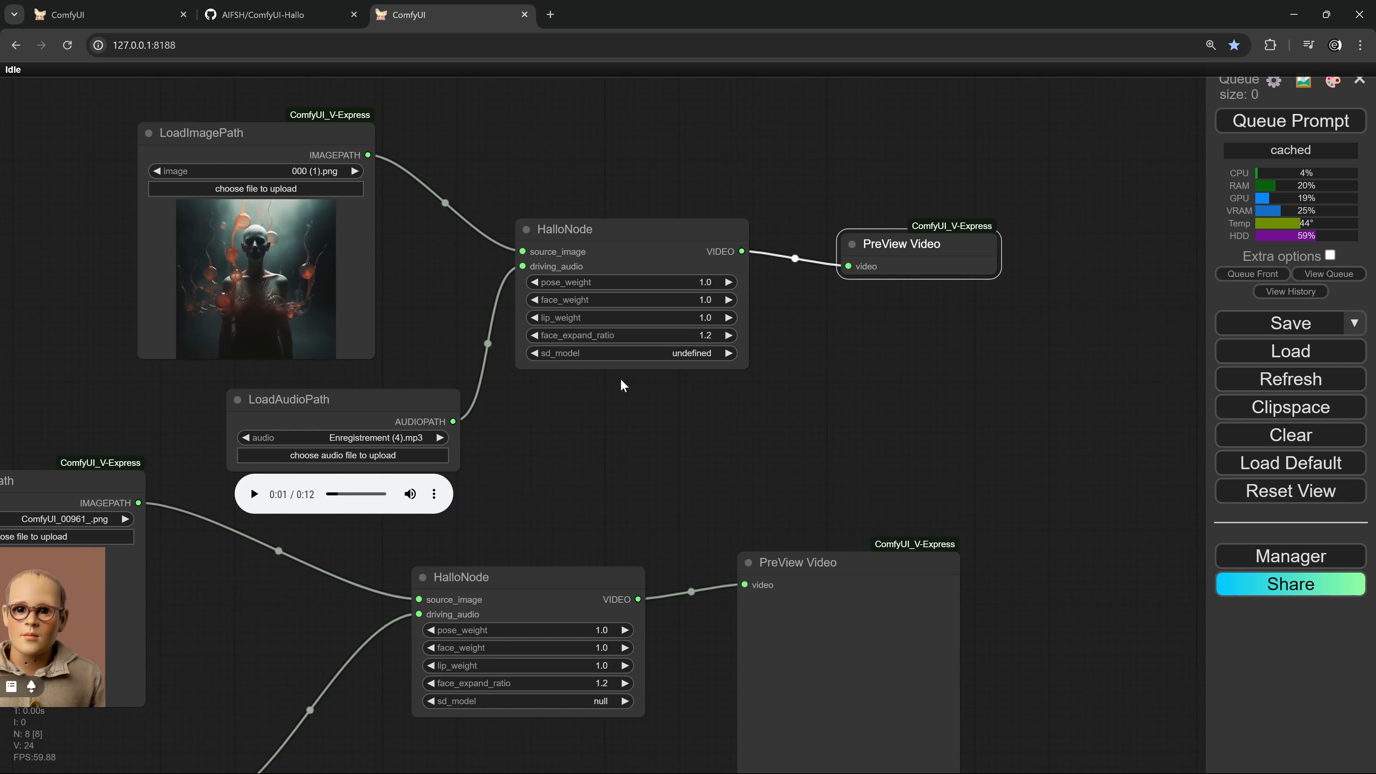
drag(621, 228, 657, 244)
drag(422, 238, 571, 202)
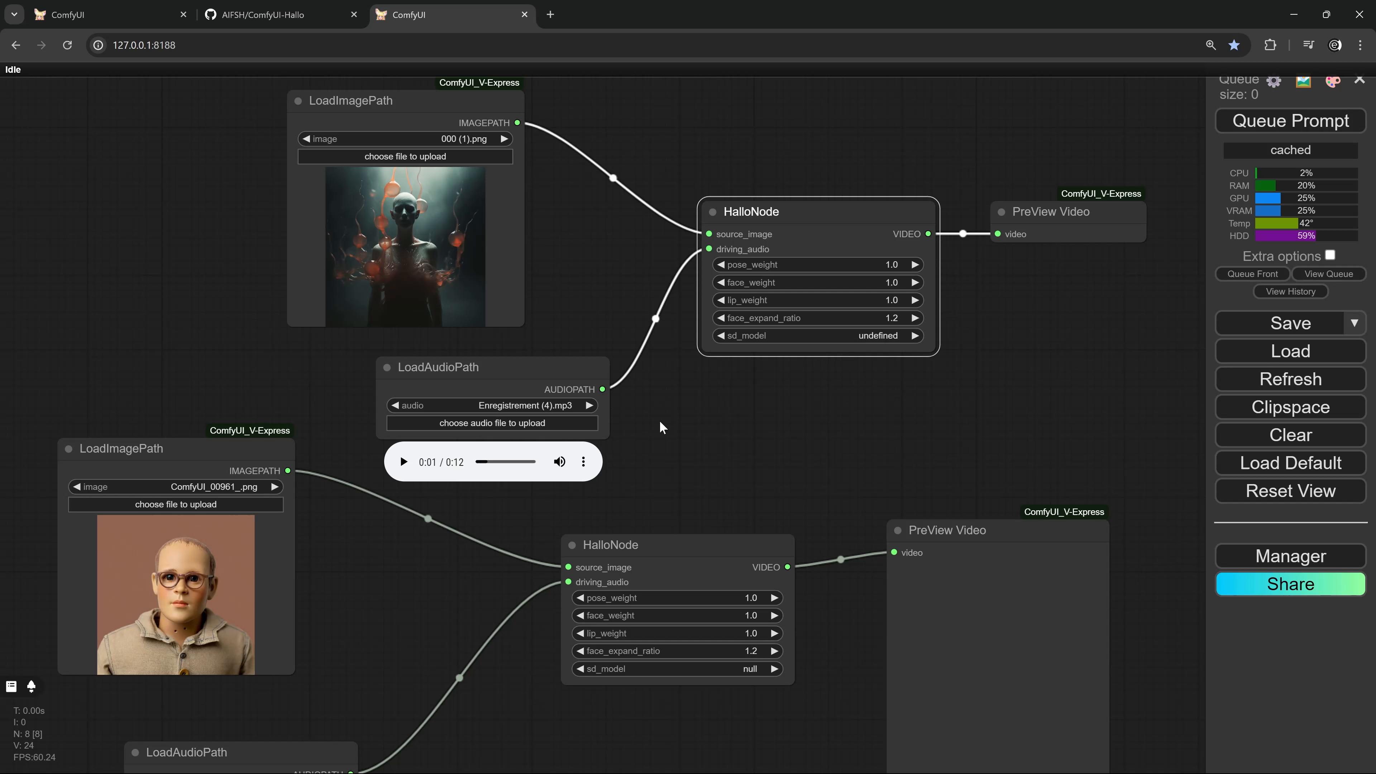
drag(658, 431, 641, 368)
drag(334, 484, 347, 365)
drag(309, 507, 248, 645)
drag(637, 423, 557, 493)
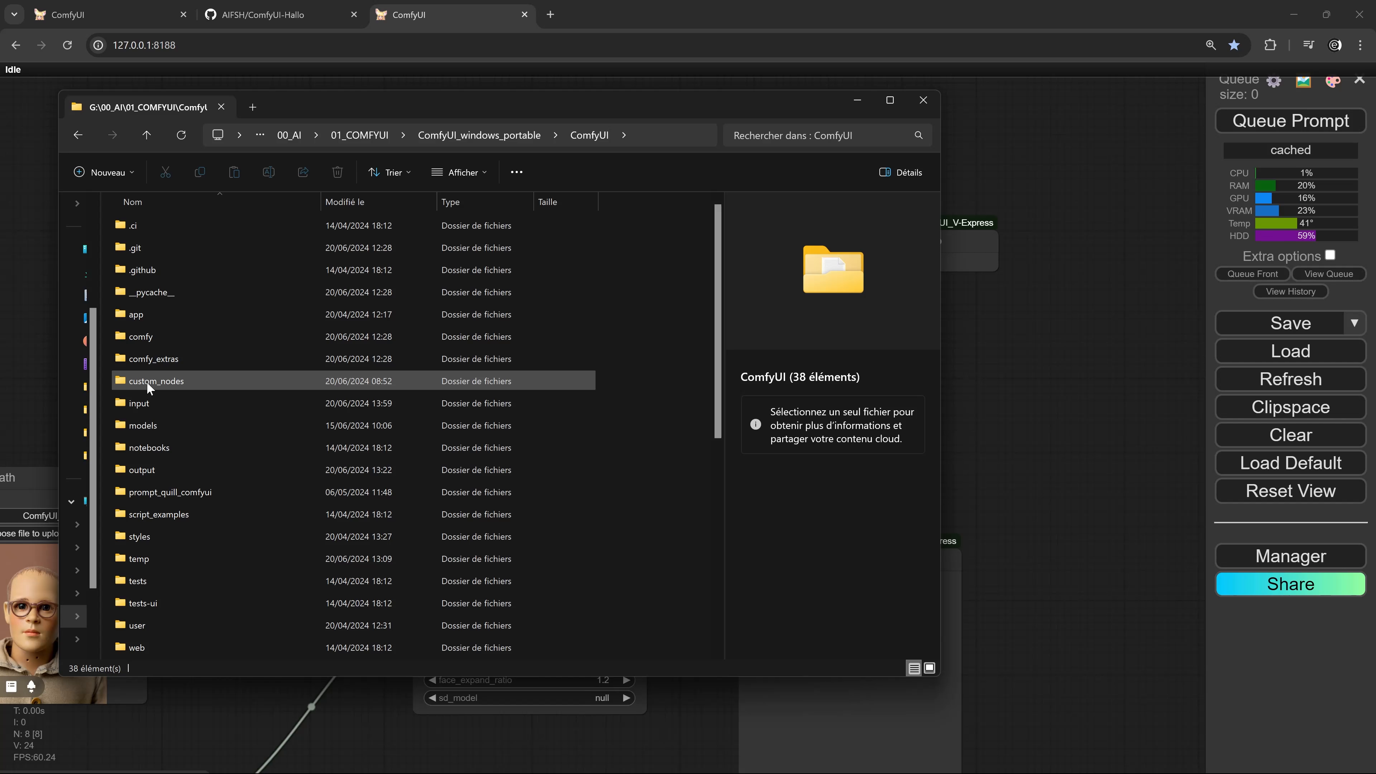
Open the pretrained_models folder of ComfyUI-Hallo inside custom_nodes in the file explorer and check its contents.
double_click(145, 382)
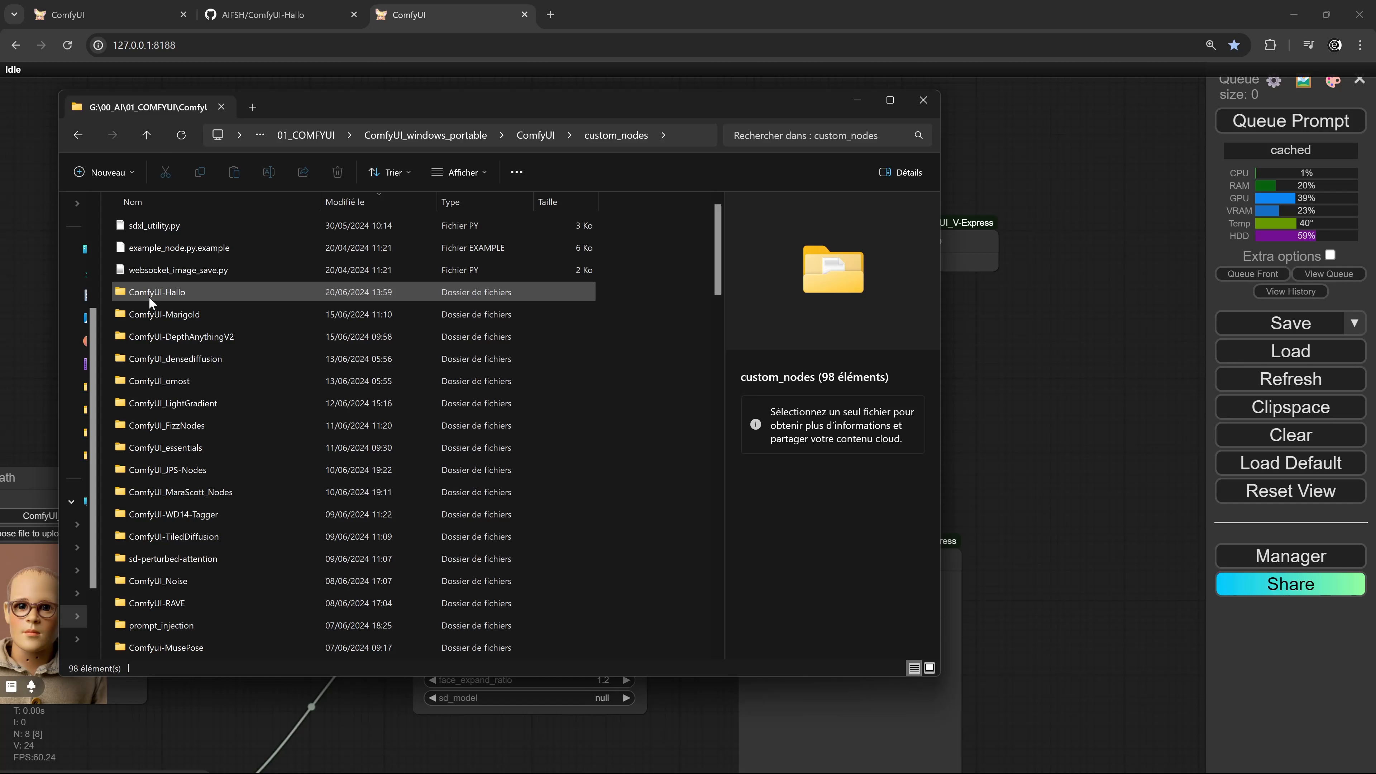
double_click(148, 296)
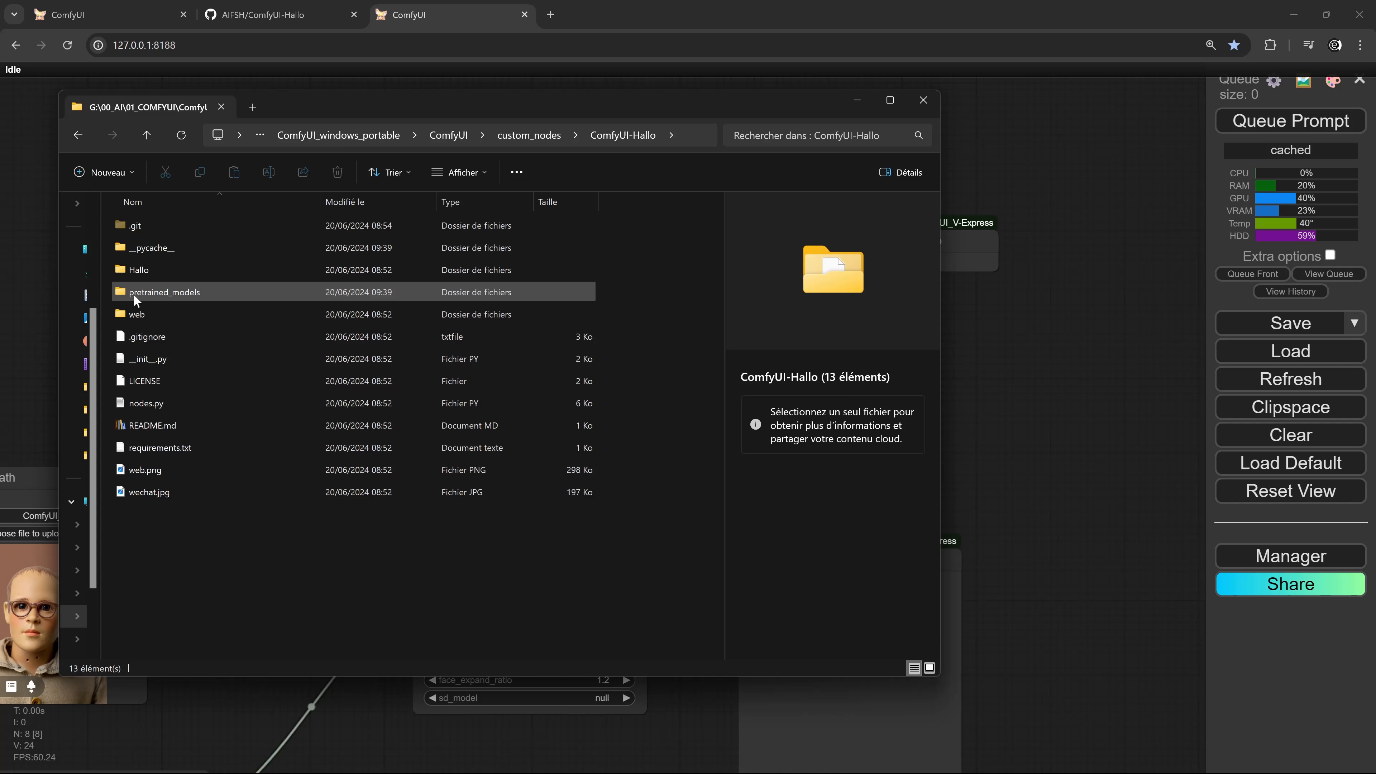
mouse_move(136, 300)
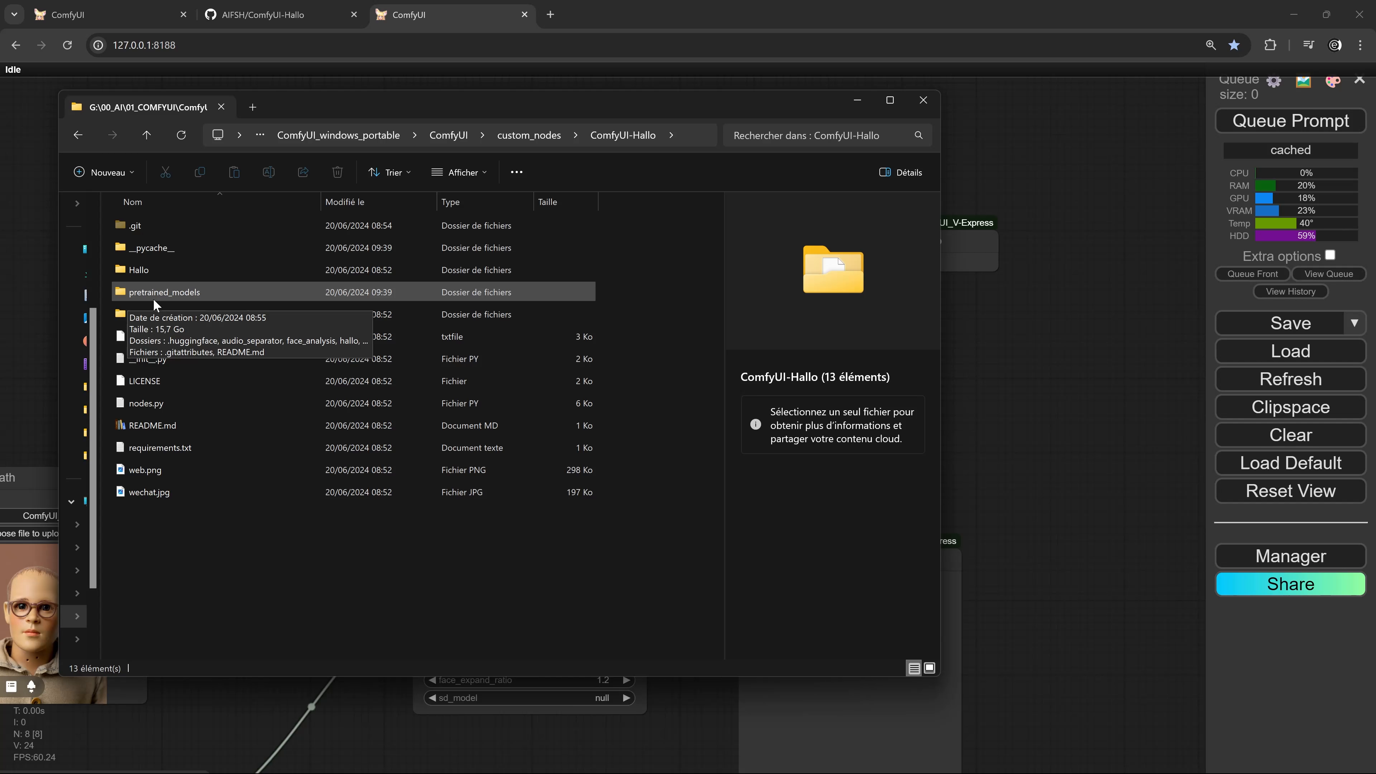
double_click(153, 296)
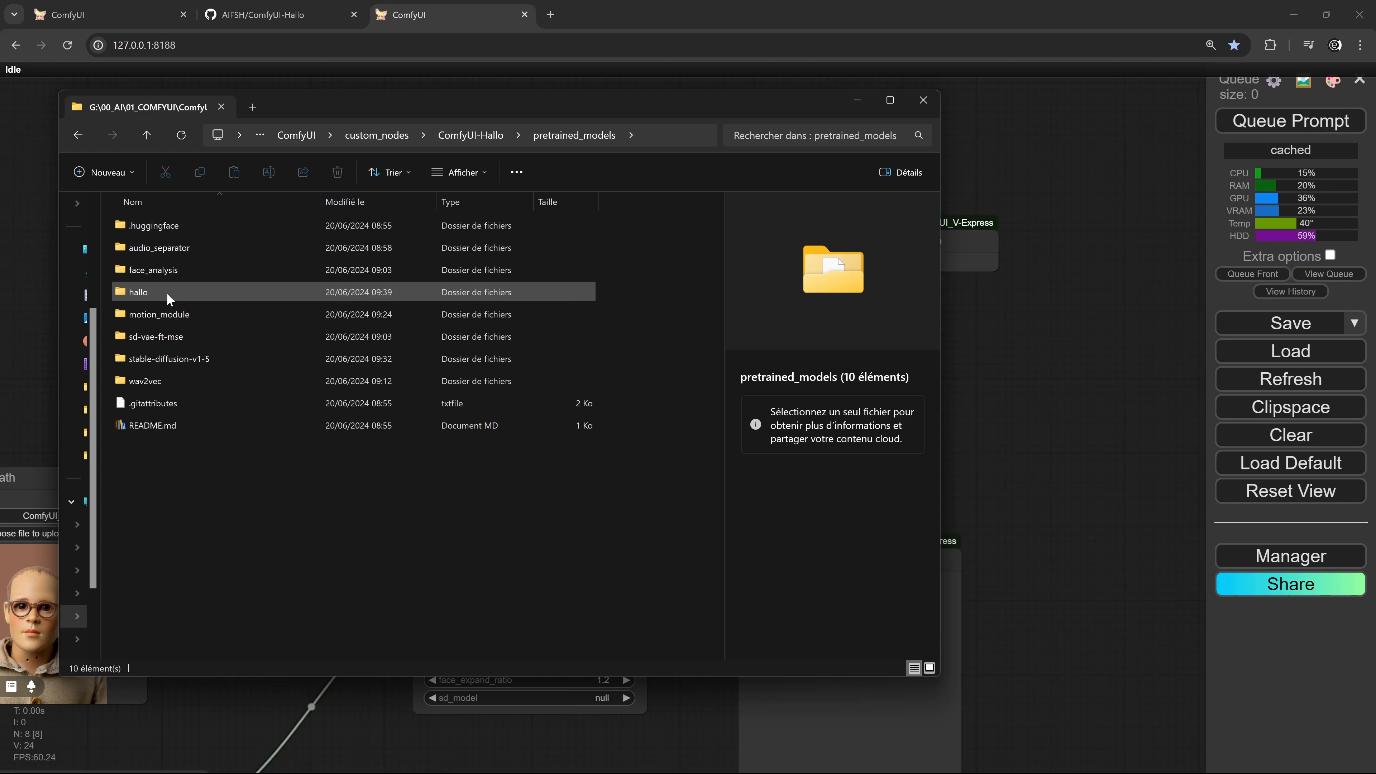
mouse_move(169, 320)
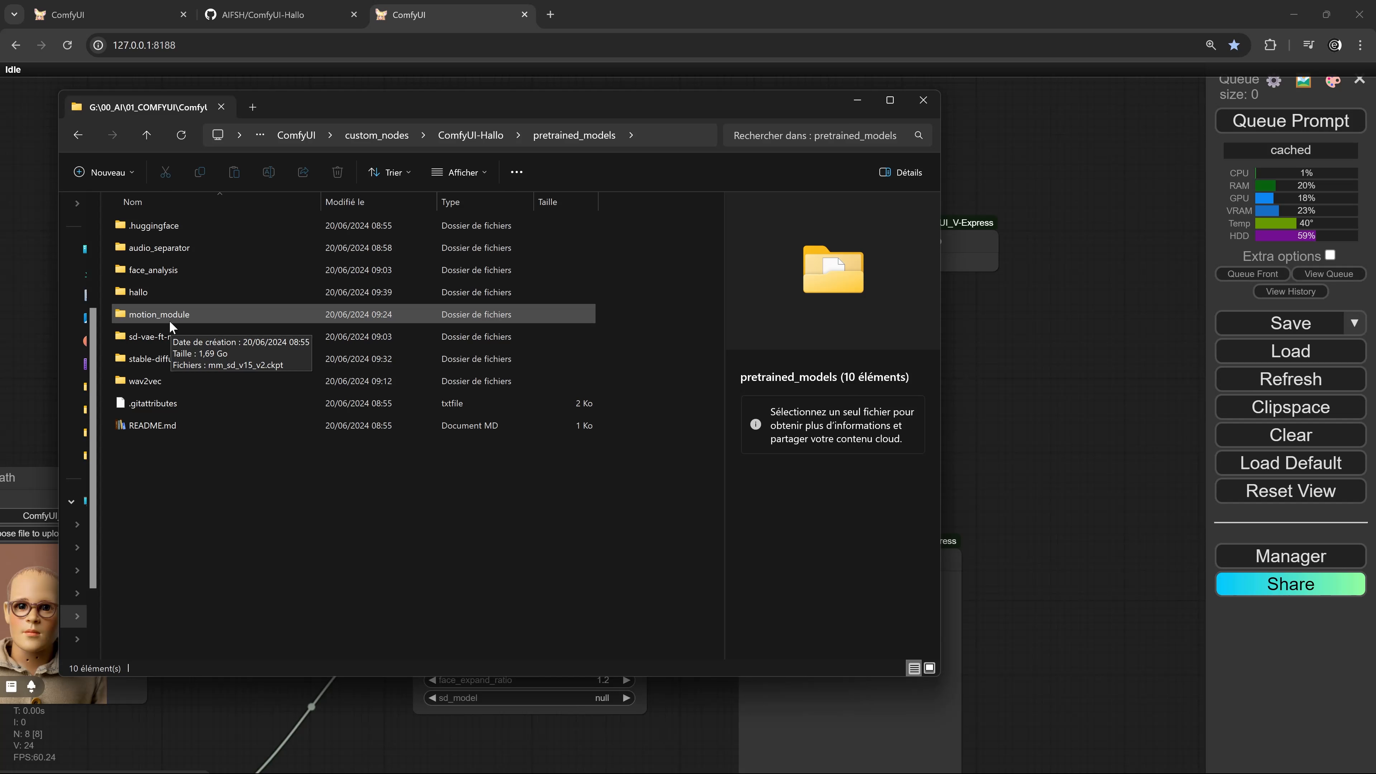
Inspect the motion_module folder and the unet folder of stable-diffusion-v1-5, and return to the ComfyUI workflow.
double_click(150, 316)
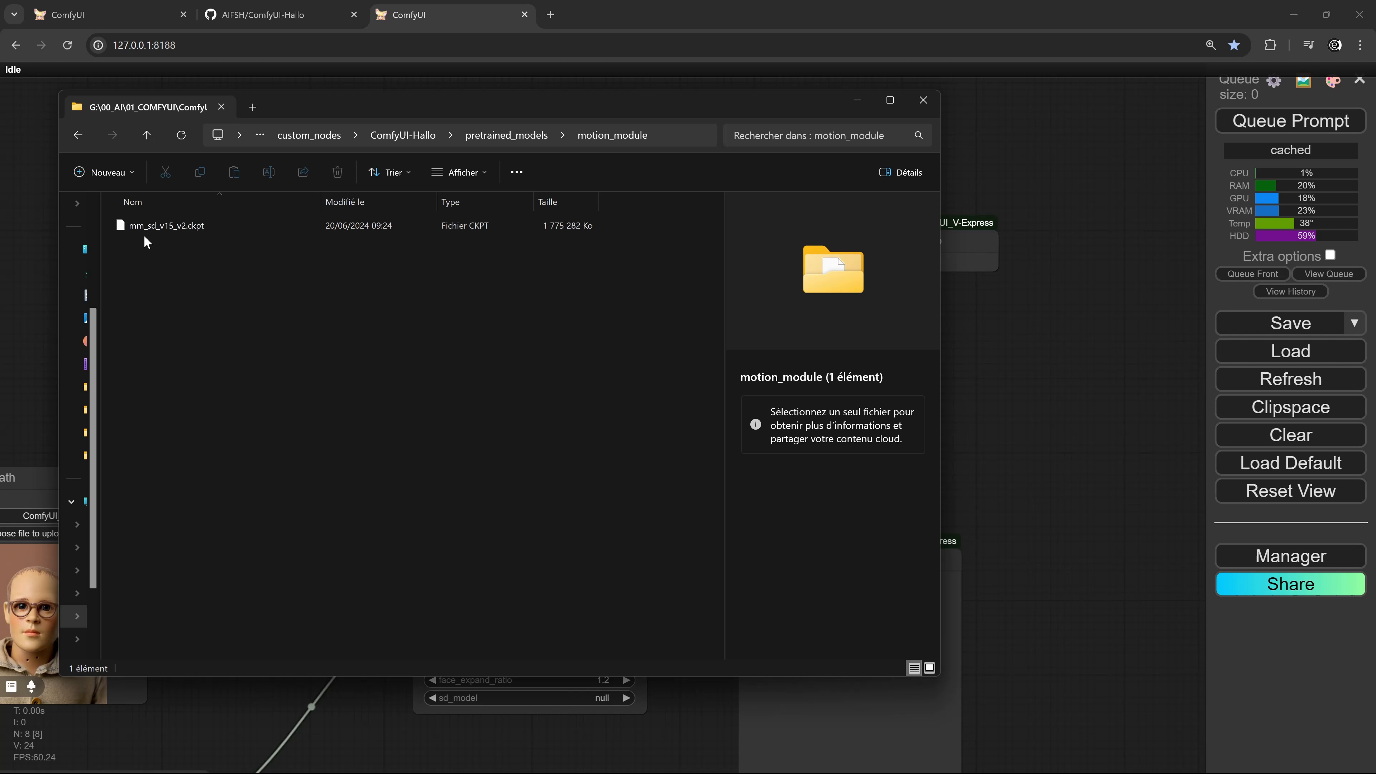
click(148, 136)
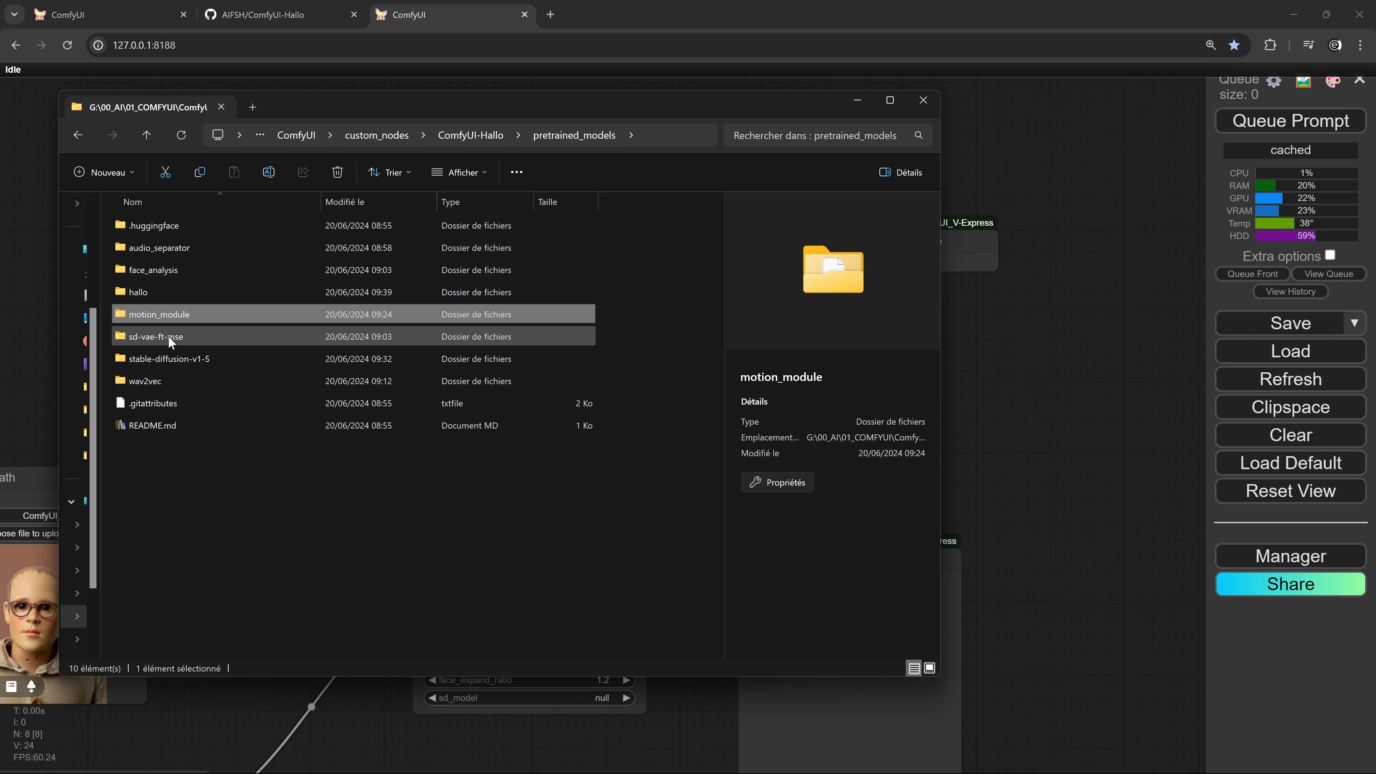
double_click(152, 360)
double_click(134, 227)
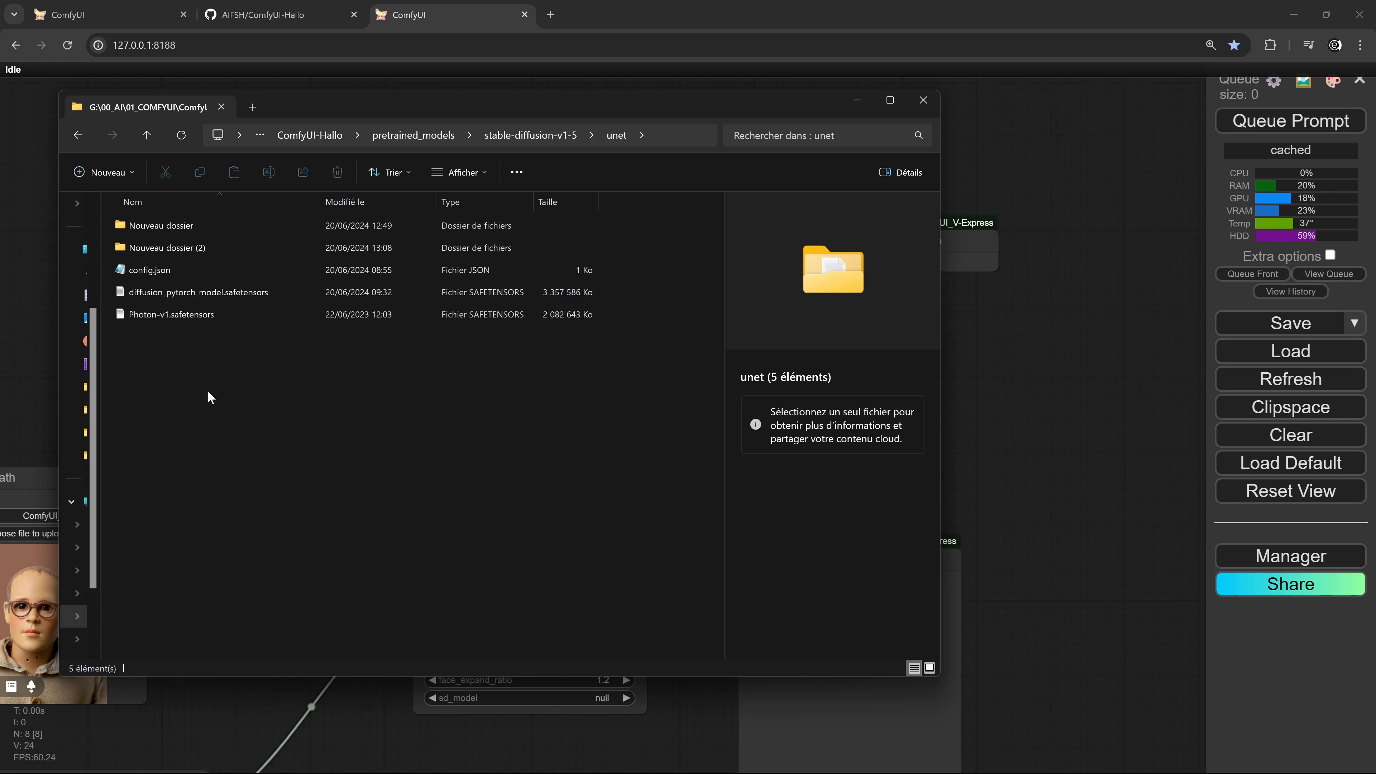
click(198, 688)
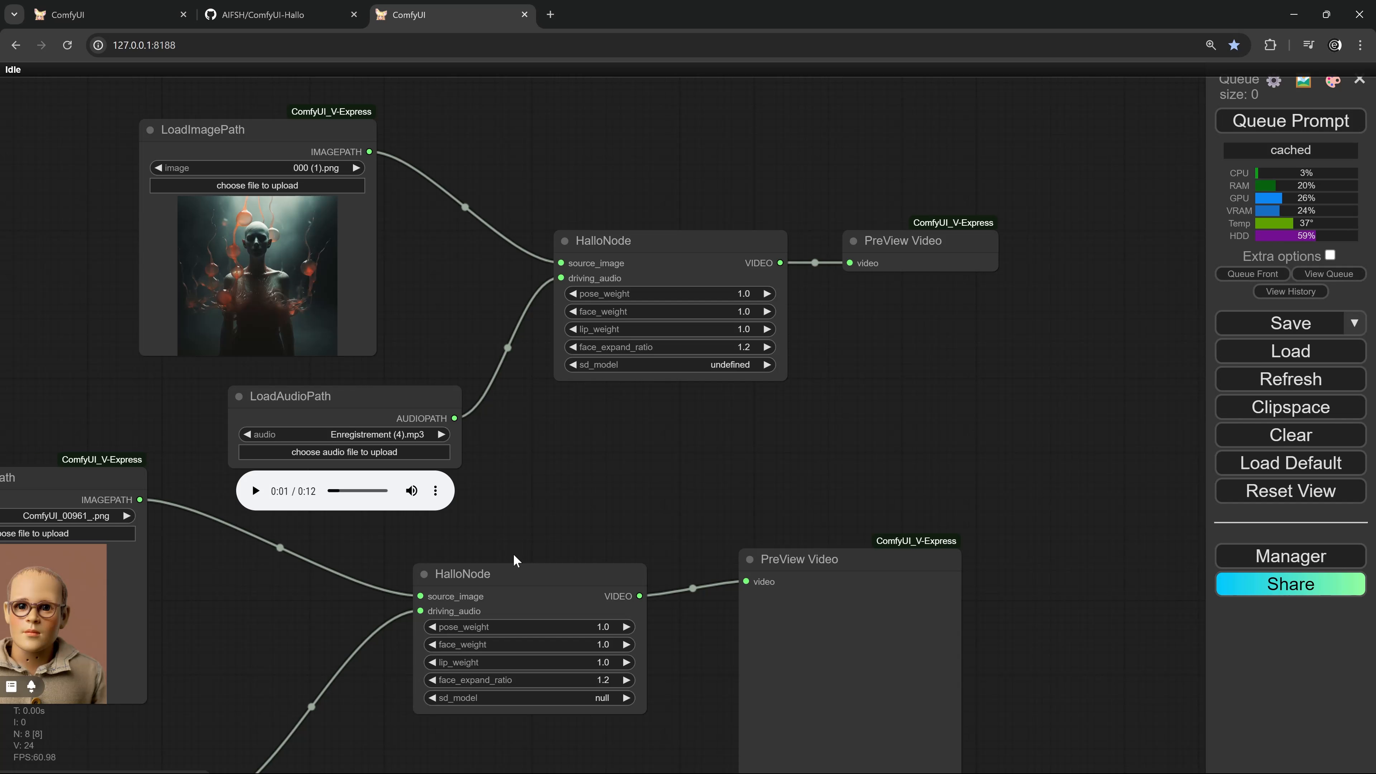
Set sd_model to undefined in the lower HalloNode.
drag(536, 523, 514, 371)
click(527, 547)
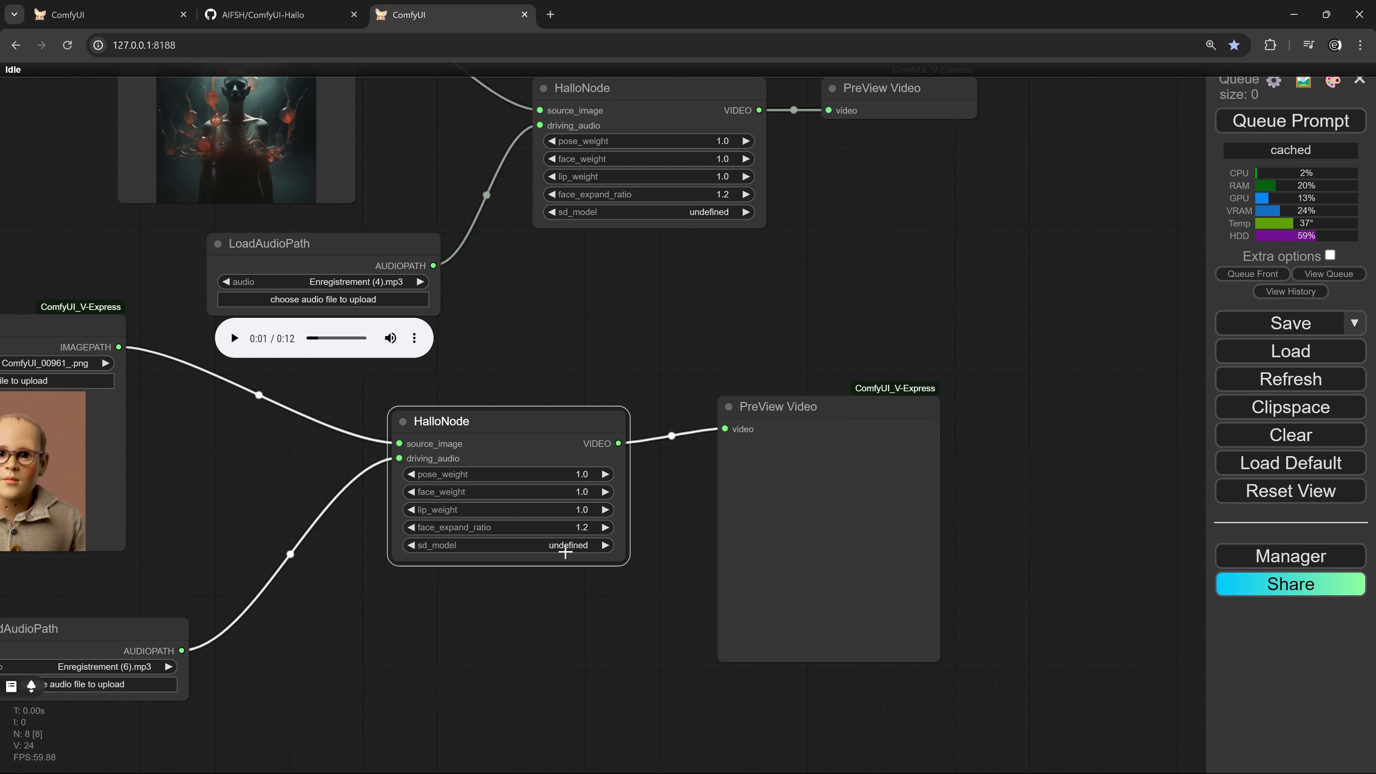
Switch to the Photon_v1 files on Hugging Face and view the repository's root folder and its unet folder.
key(alt+Tab)
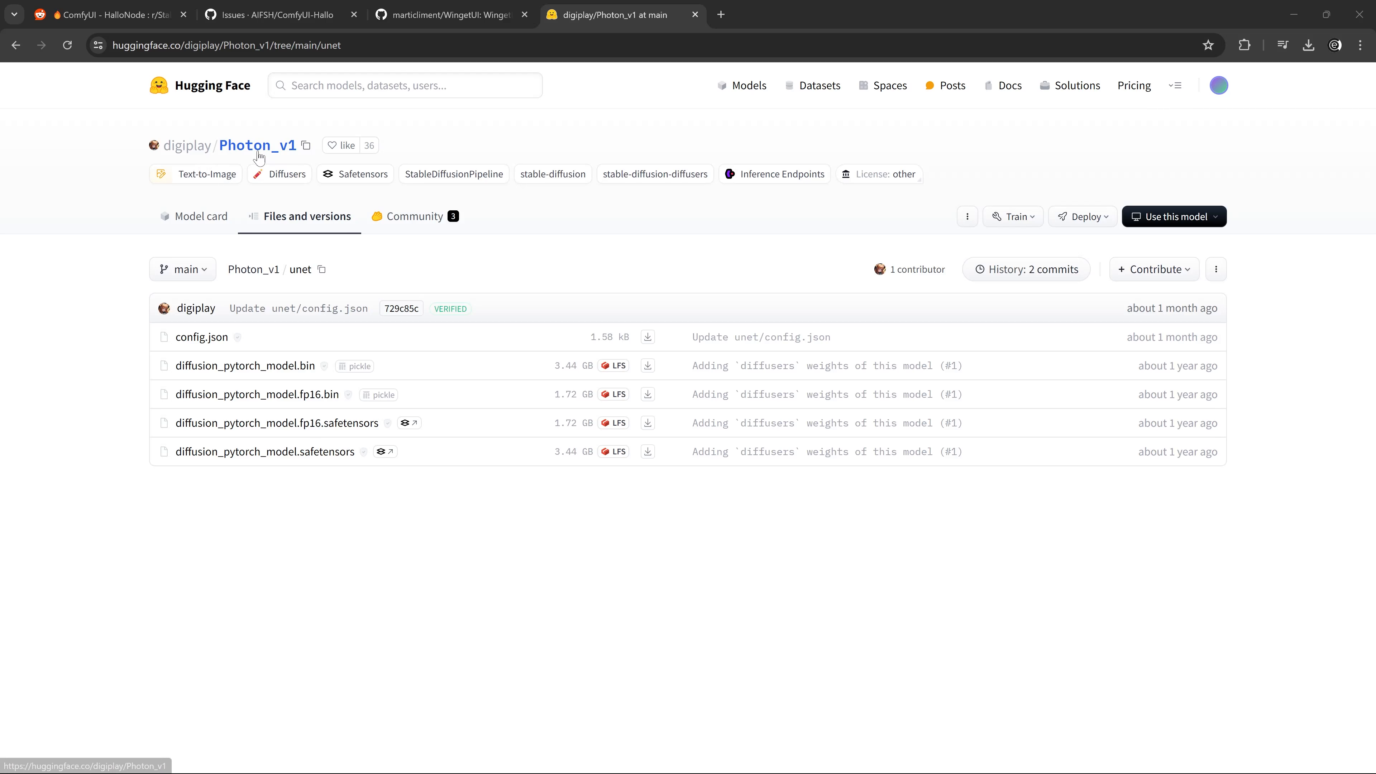
click(264, 278)
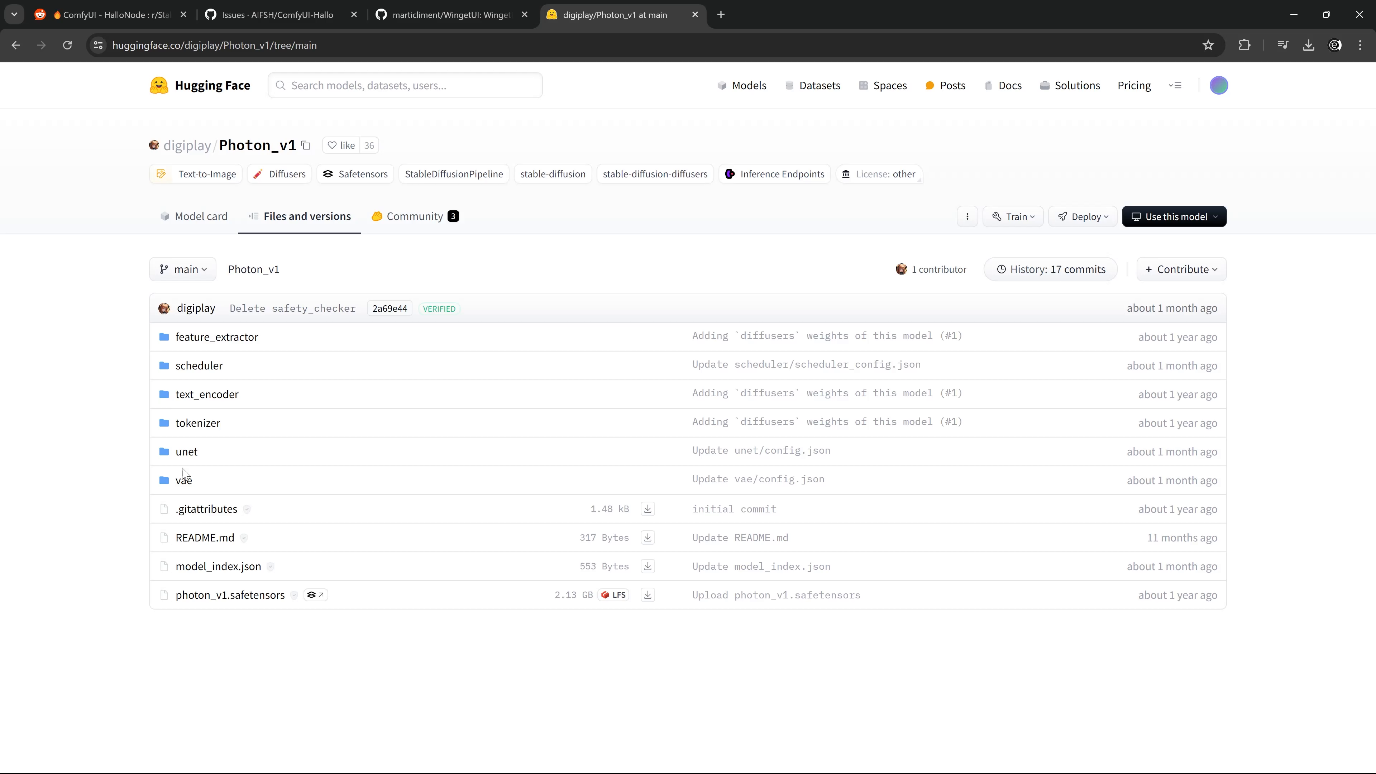
click(186, 453)
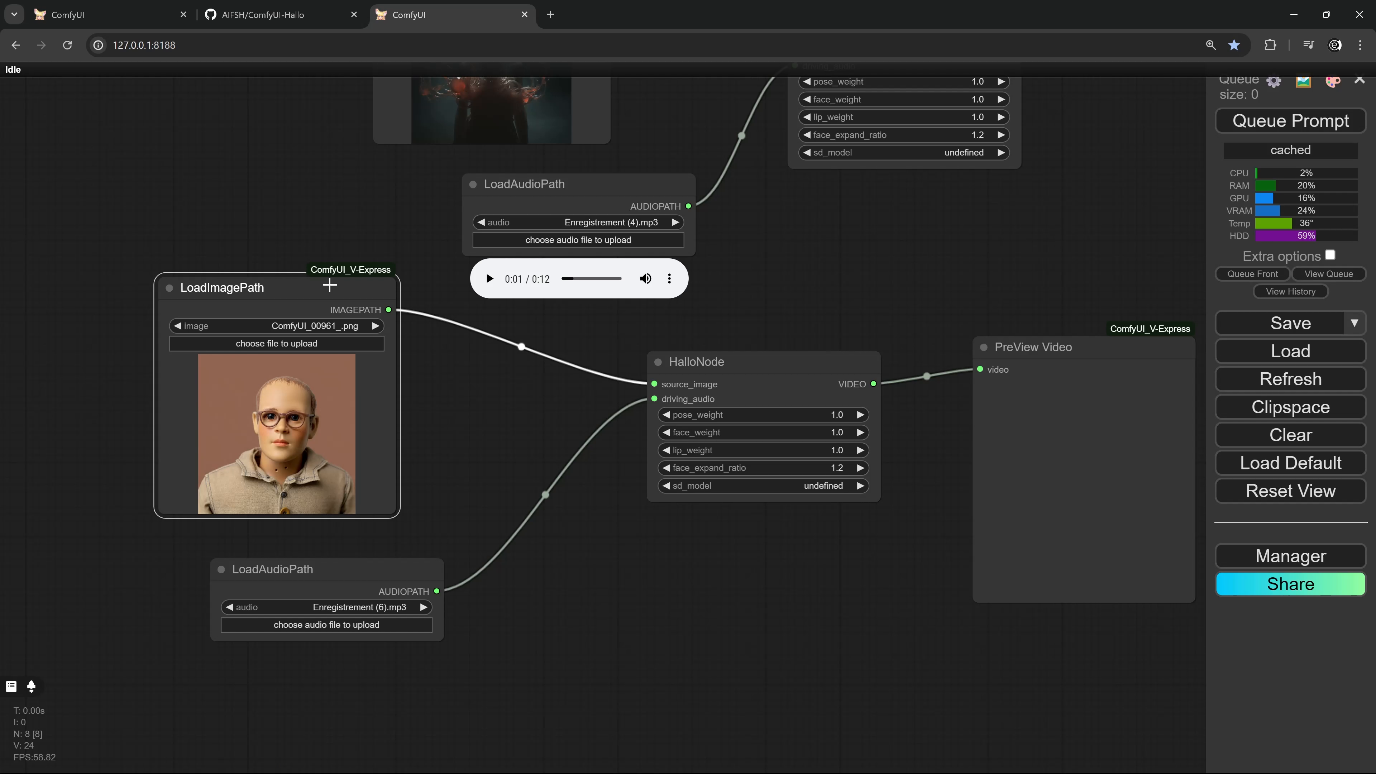
Reposition the lower workflow's LoadImagePath and PreView Video nodes slightly higher and its HalloNode slightly lower.
drag(332, 288, 336, 291)
drag(1027, 347, 1029, 340)
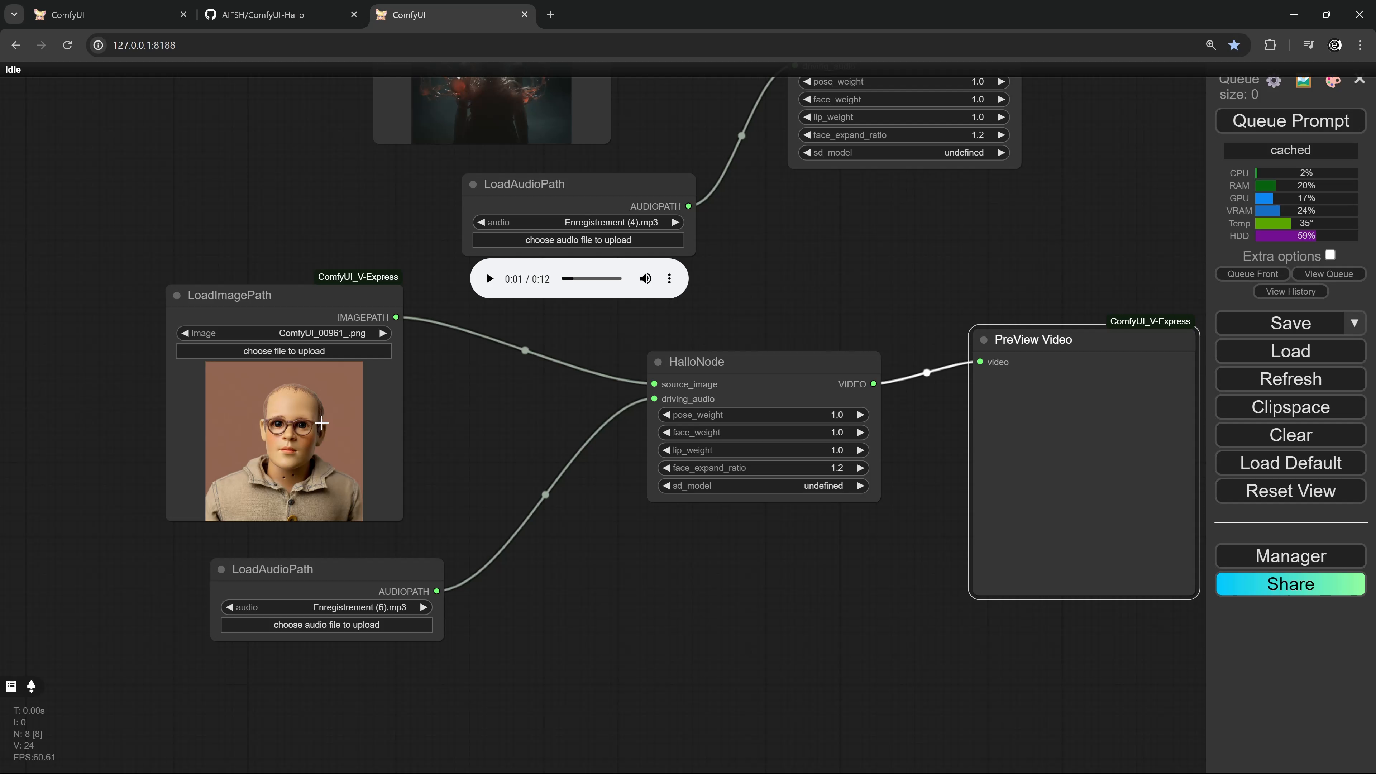
drag(377, 298, 381, 282)
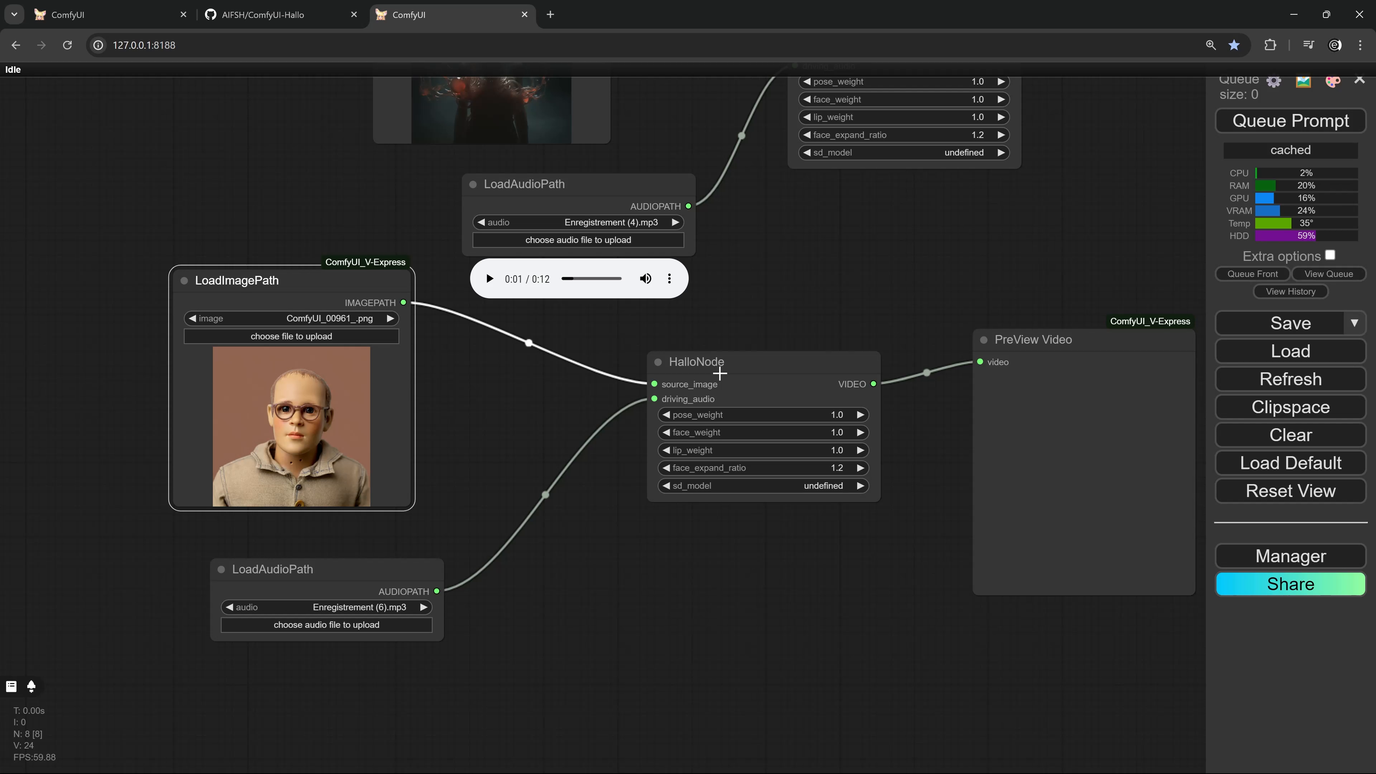
drag(720, 373, 723, 370)
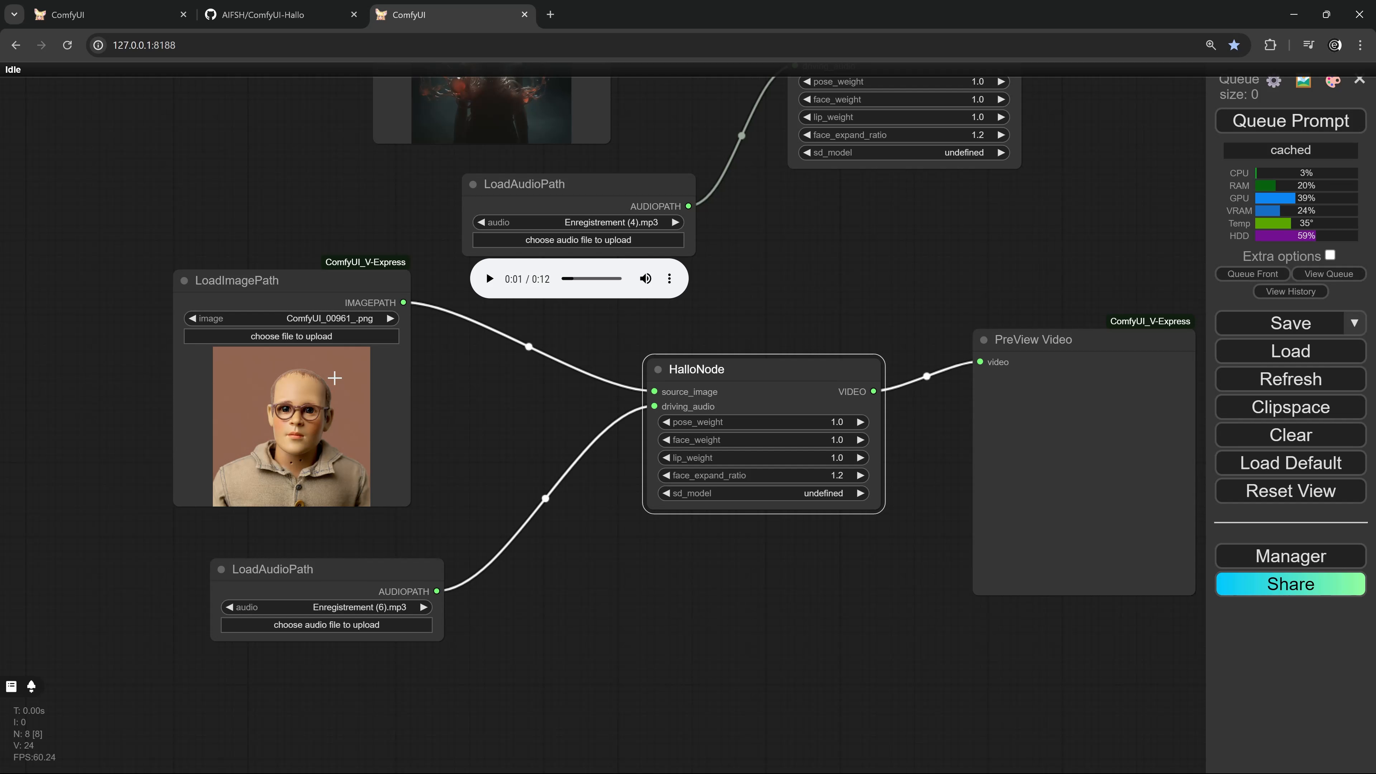